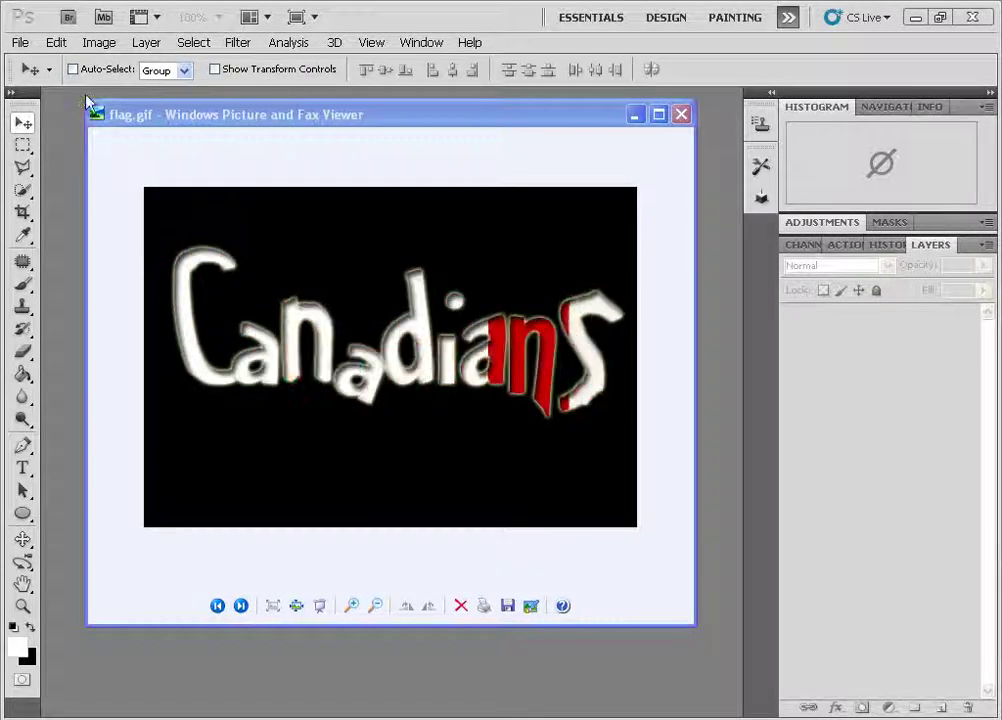
- Watch the animated flag.gif preview, nudge its viewer window slightly right, and close it
left_click_drag(246, 116, 256, 116)
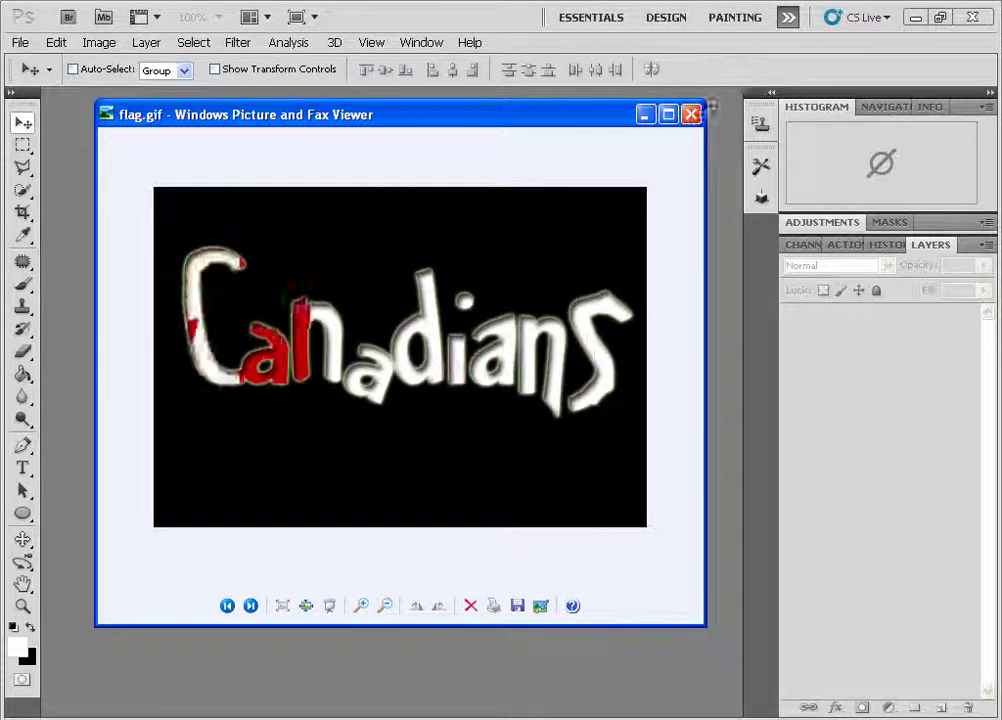
left_click(691, 114)
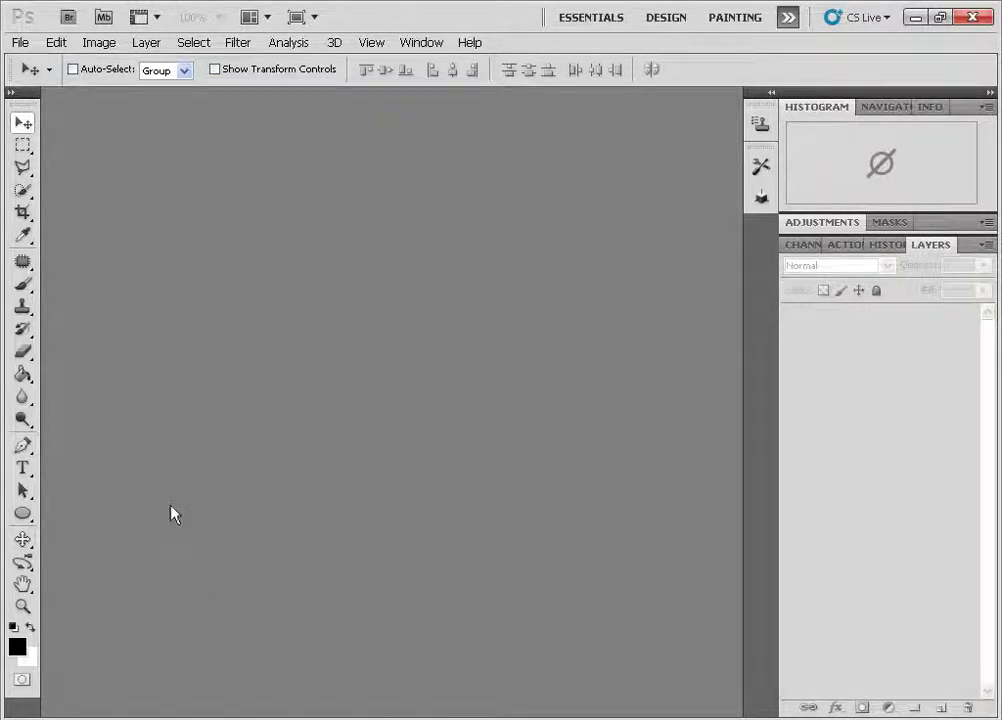
- Create a new 7×5 inch, 72 ppi RGB document filled with the black Background Color
left_click(18, 42)
left_click(24, 63)
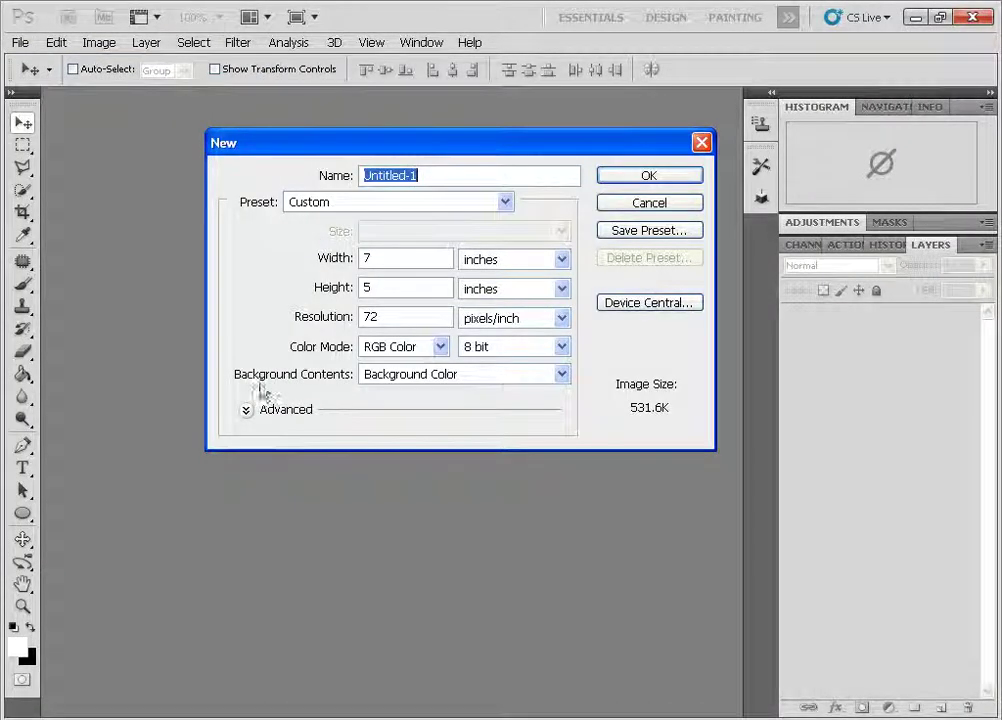
left_click(470, 378)
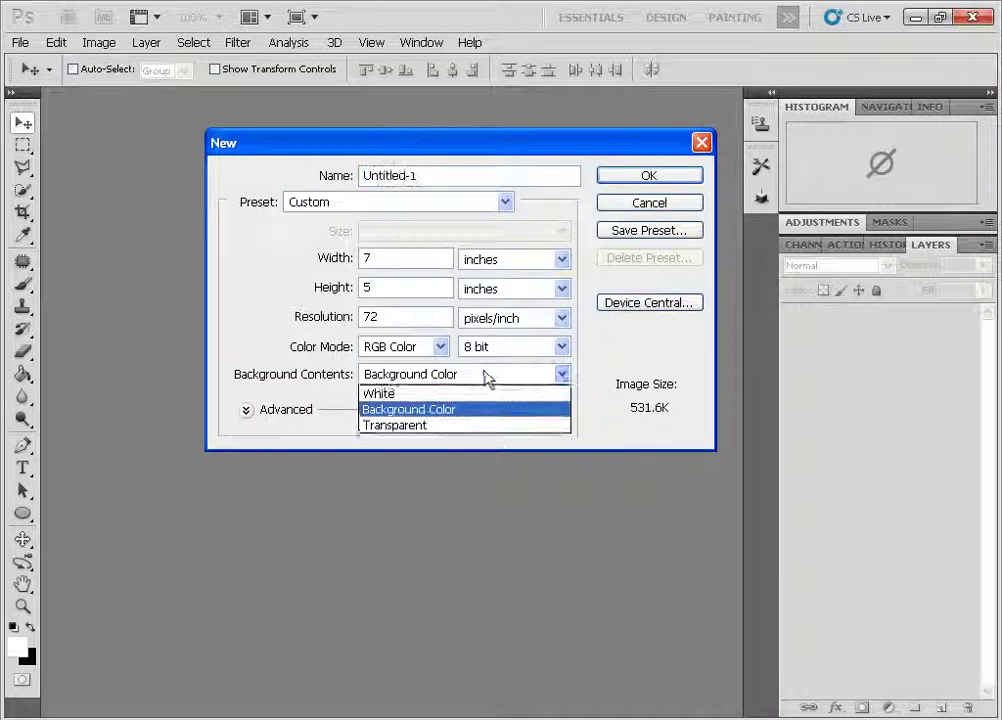
left_click(305, 377)
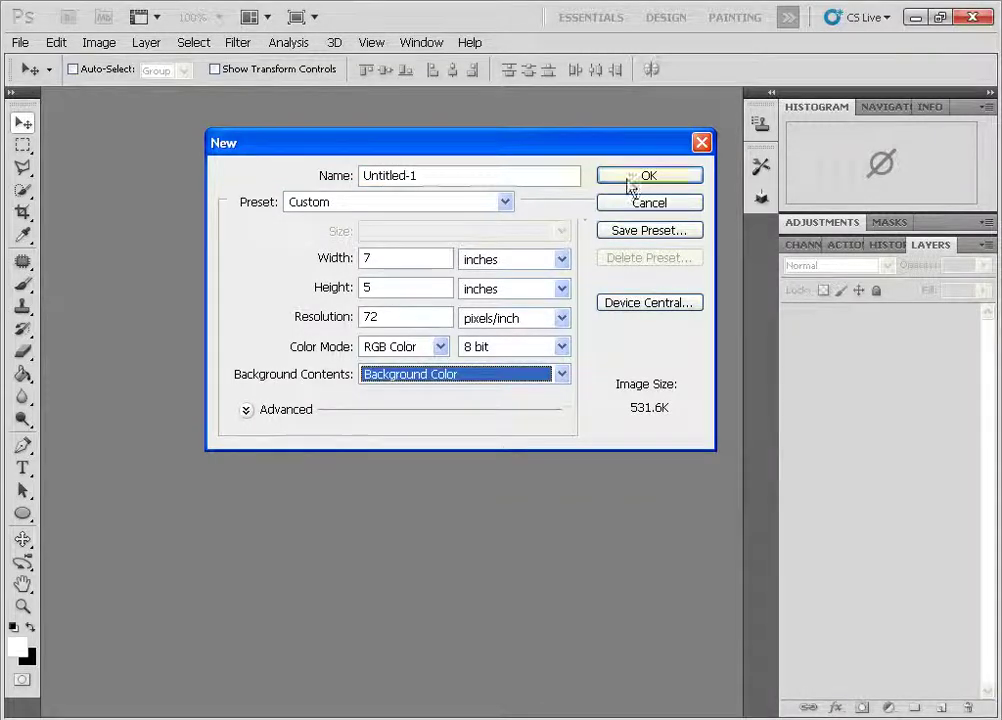
left_click(662, 177)
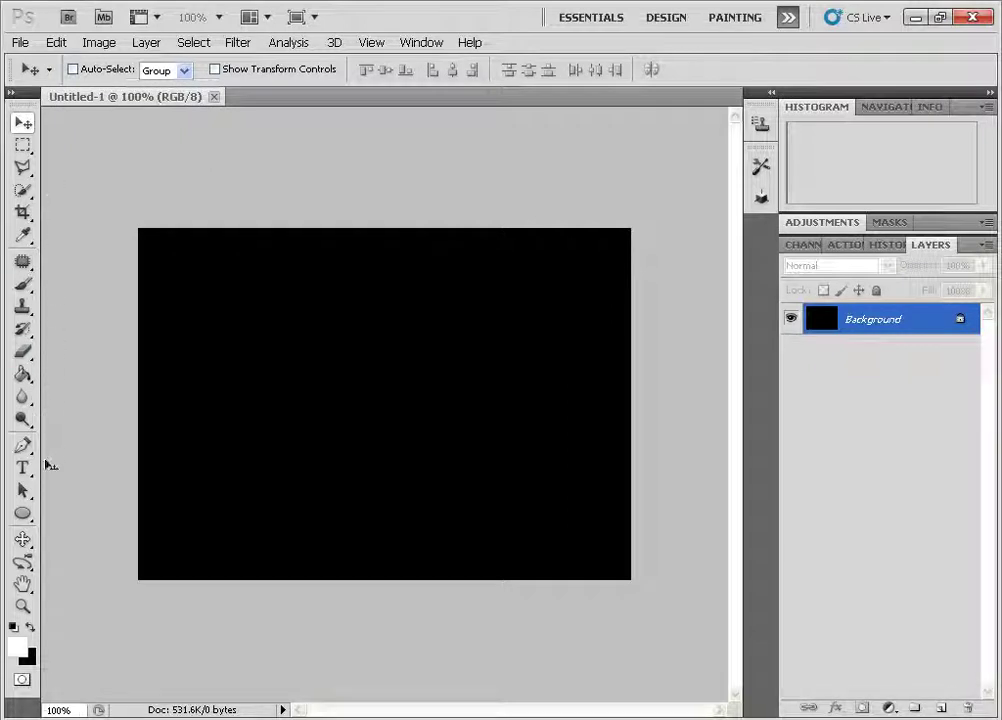
- Type 'Canadians' in a paragraph text box, commit it, and nudge it slightly lower-right
left_click(22, 467)
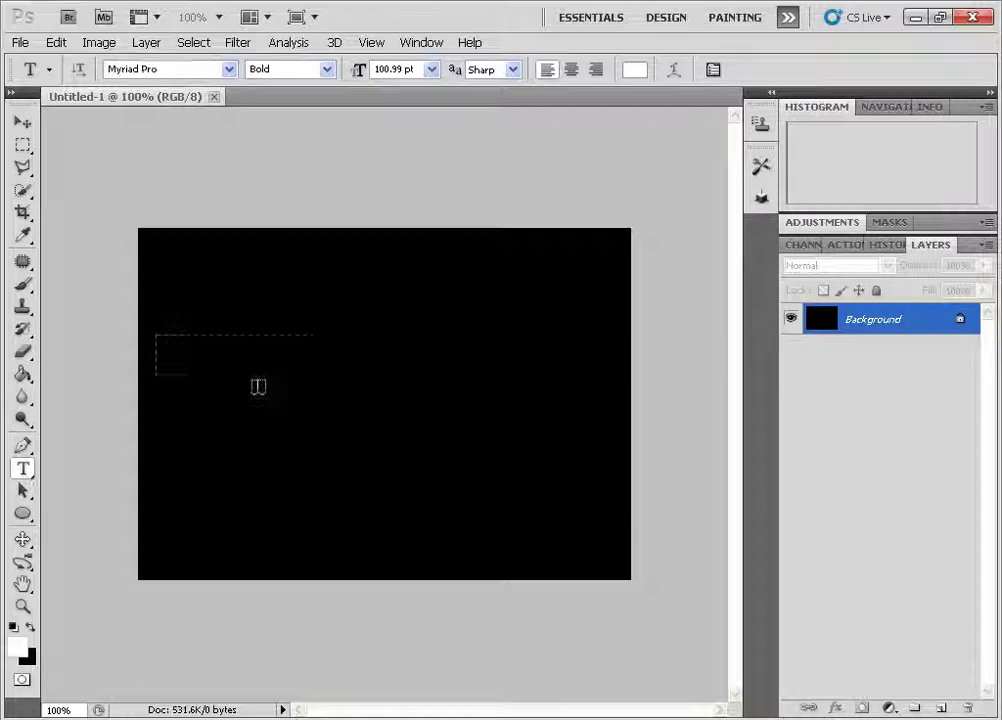
left_click_drag(258, 386, 617, 491)
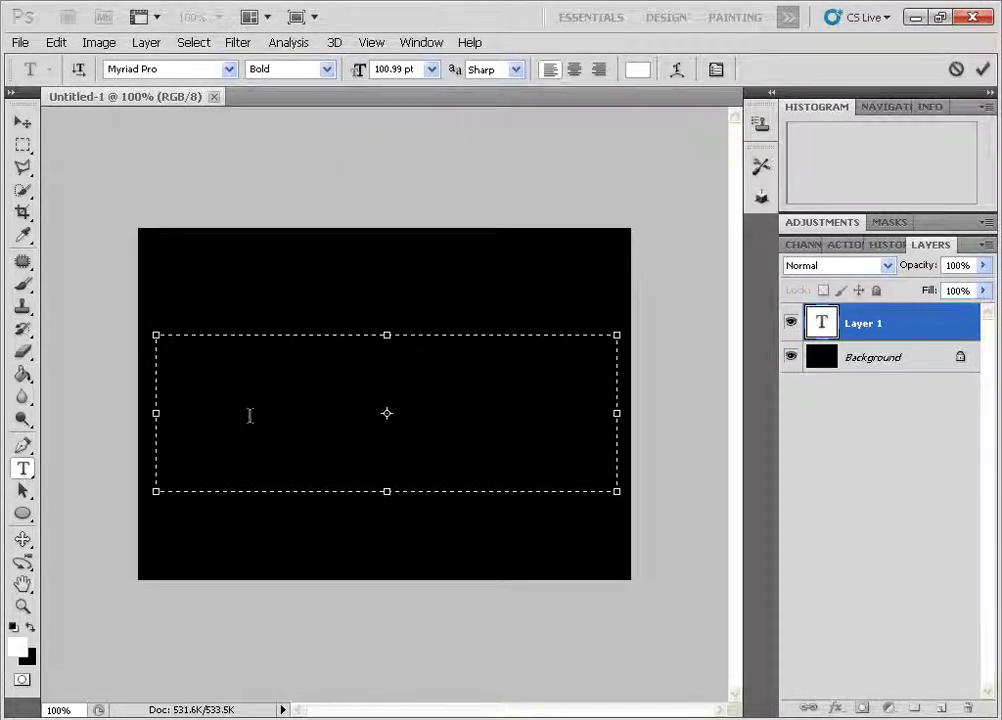
type("Canadians")
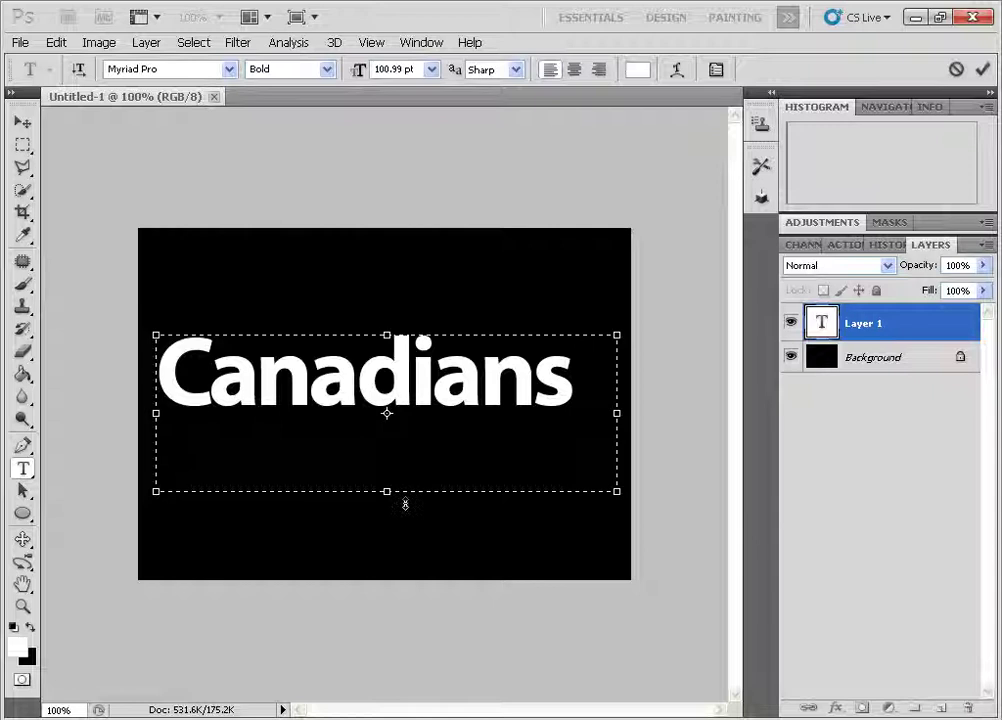
left_click_drag(387, 491, 389, 456)
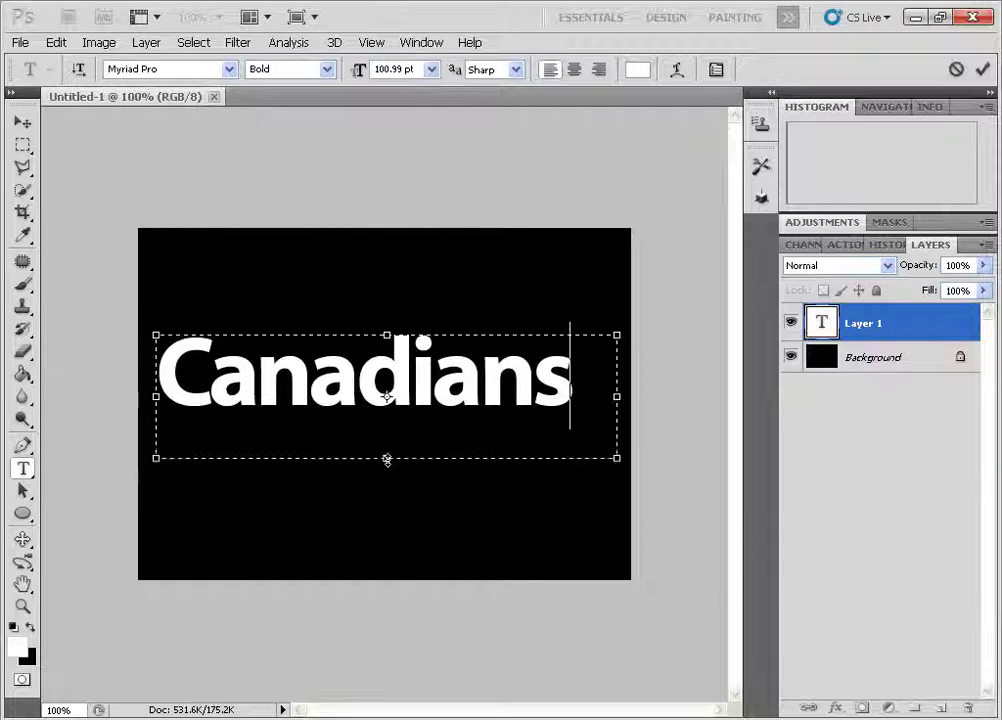
left_click(980, 73)
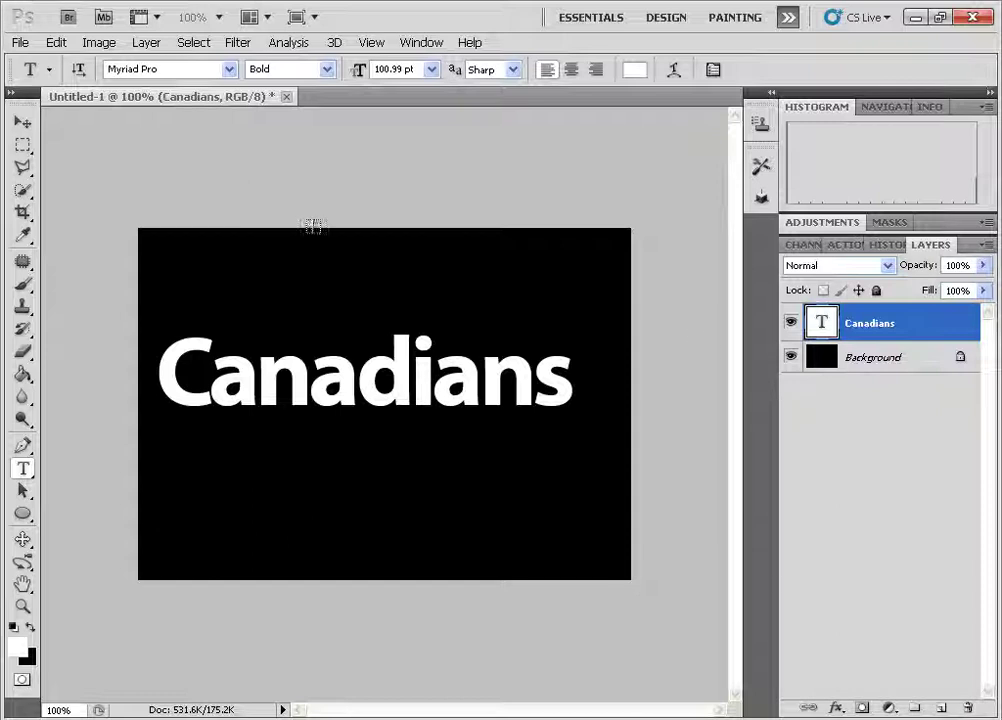
key("v")
left_click_drag(360, 388, 376, 399)
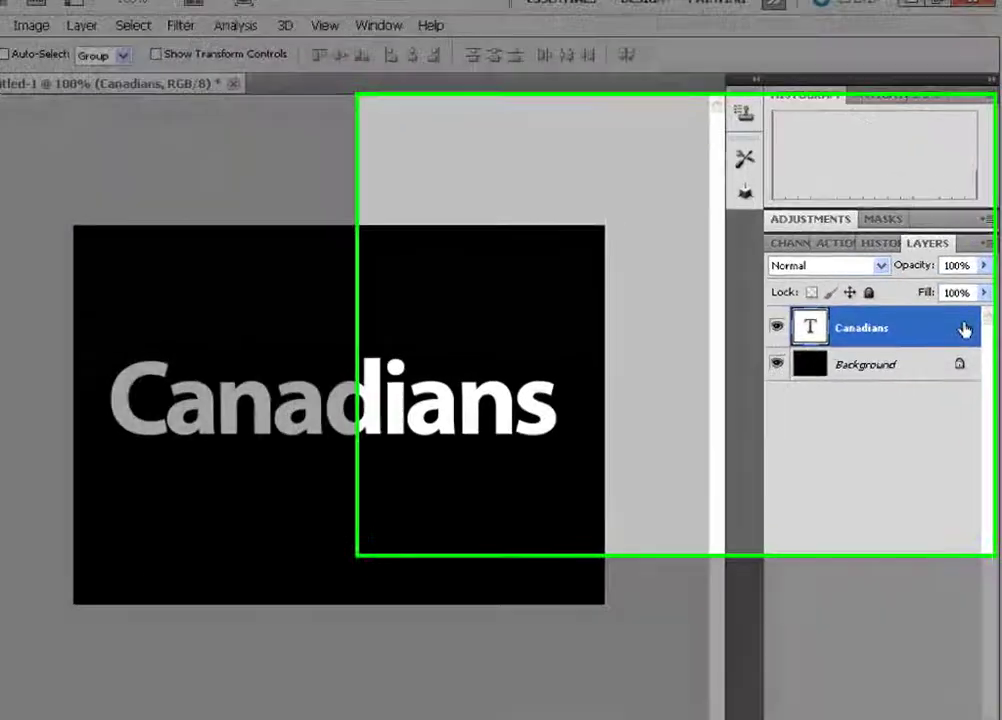
- Give the Canadians layer an Inner Shadow and a red f11c44 Outer Glow at 69% opacity
double_click(955, 337)
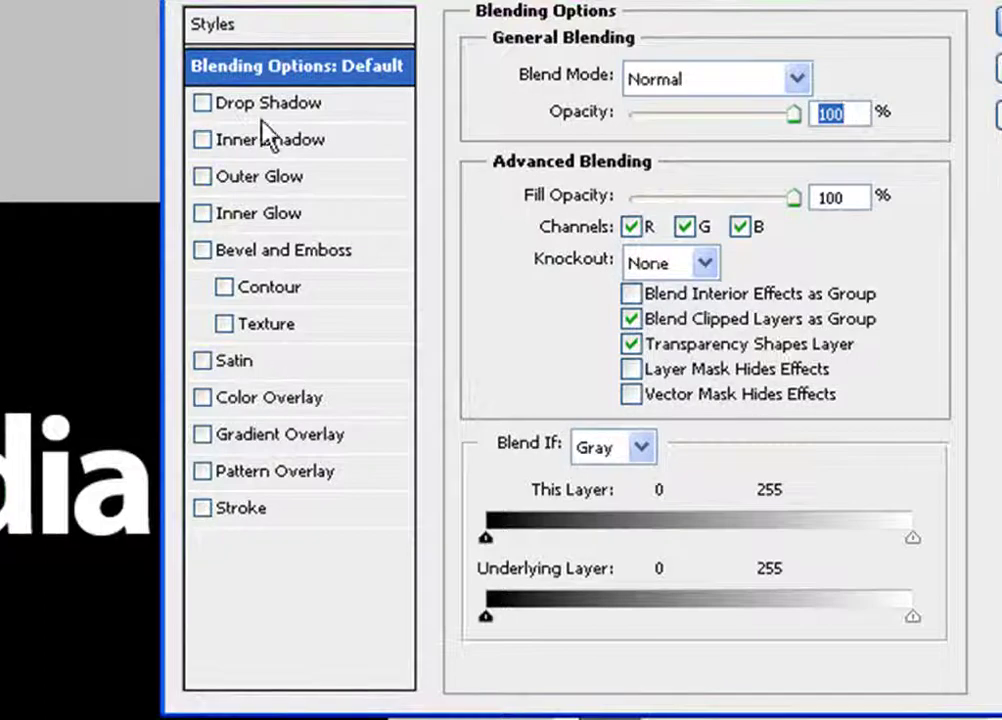
left_click(250, 145)
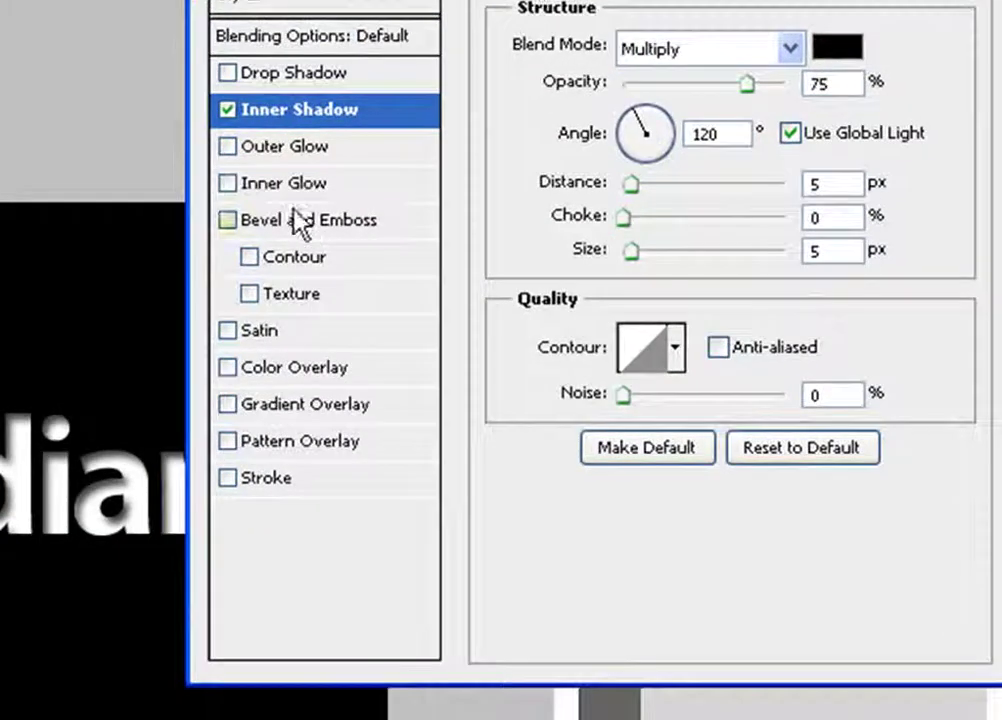
left_click(270, 180)
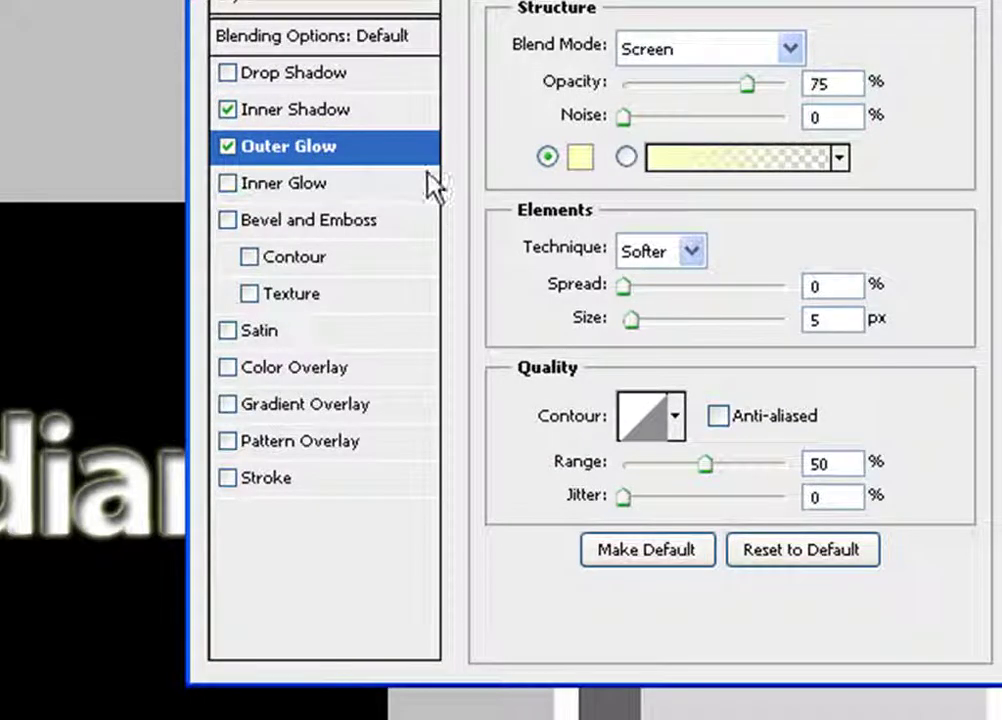
left_click(582, 160)
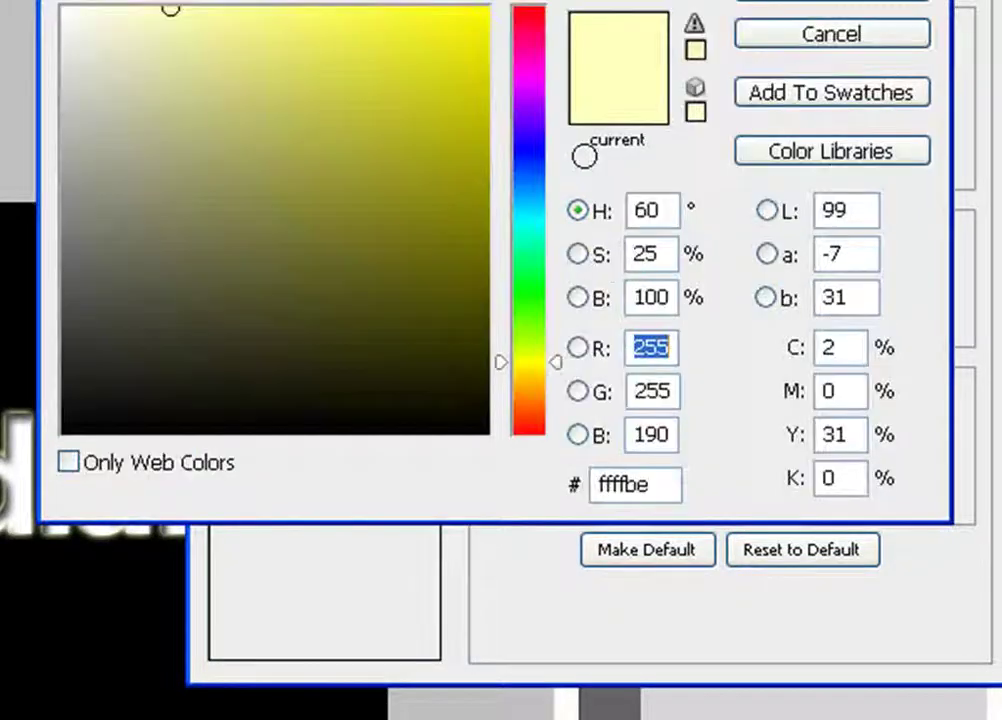
left_click_drag(512, 210, 555, 27)
mouse_move(410, 25)
left_mouse_down()
mouse_move(441, 18)
mouse_move(438, 31)
left_mouse_up()
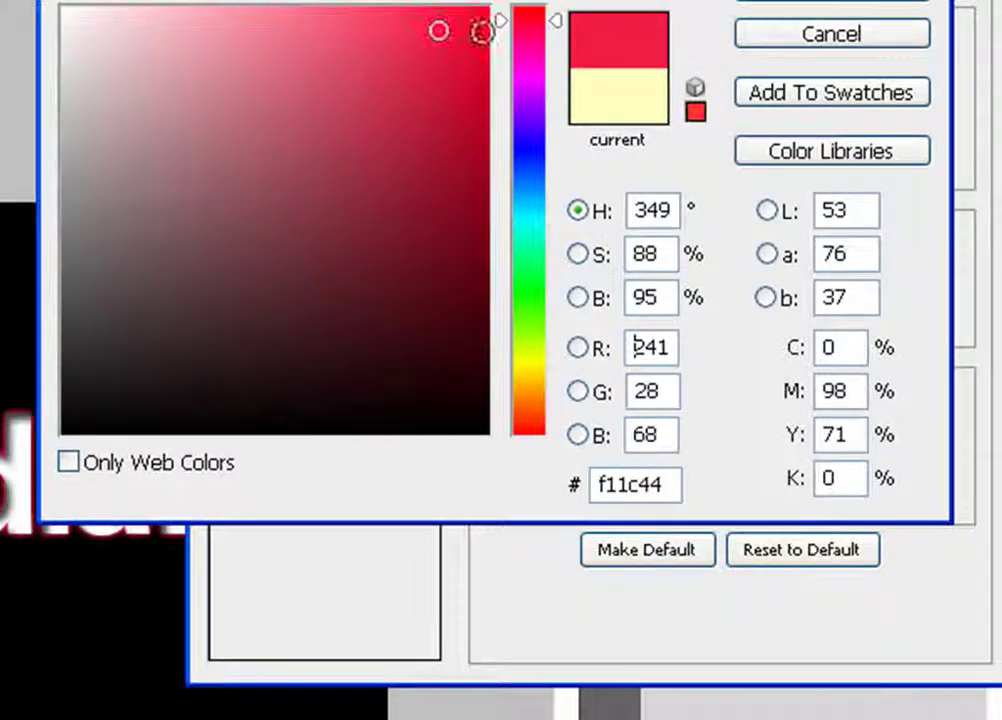
left_click(861, 6)
left_click_drag(880, 0, 738, 5)
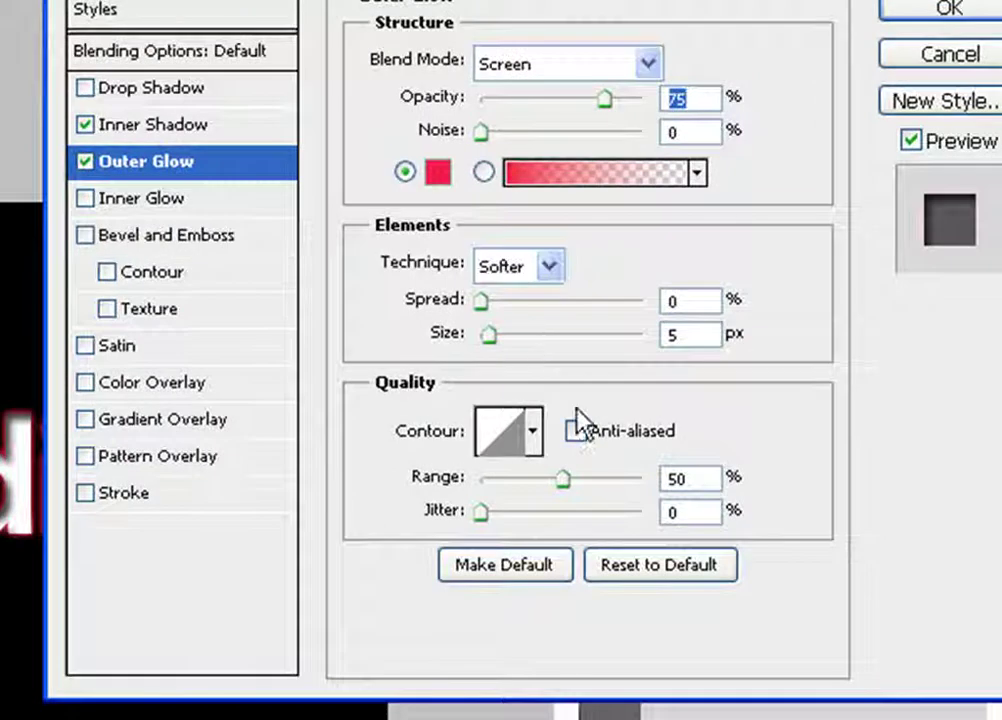
left_click_drag(614, 97, 595, 98)
left_click(947, 14)
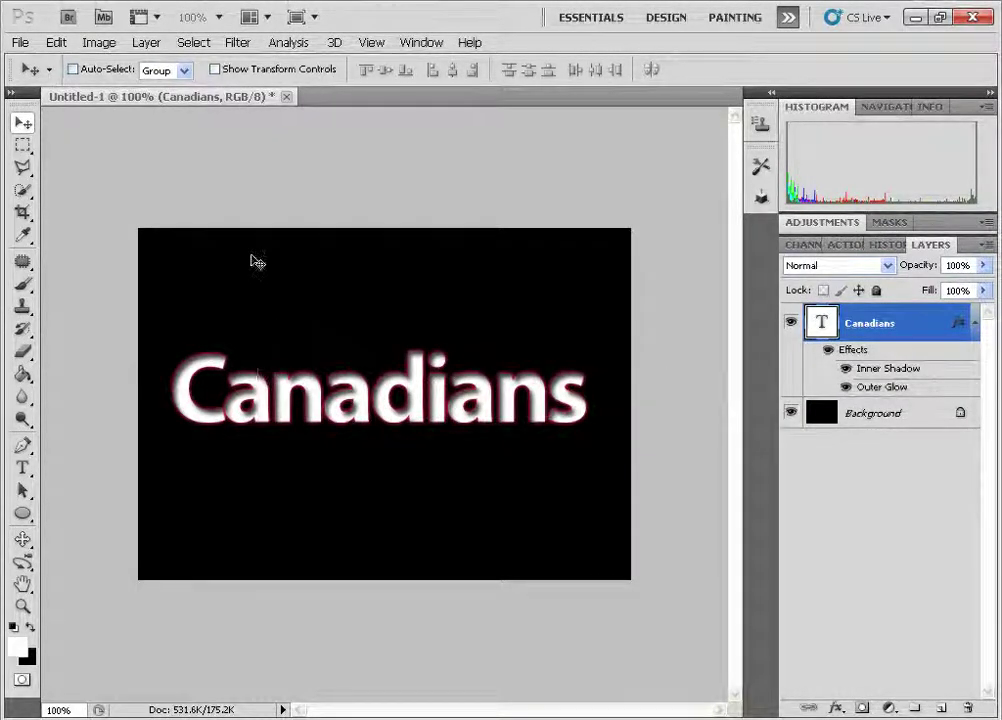
- Rasterize the text for Puppet Warp, pin the C, and curl its upper tip
left_click(56, 42)
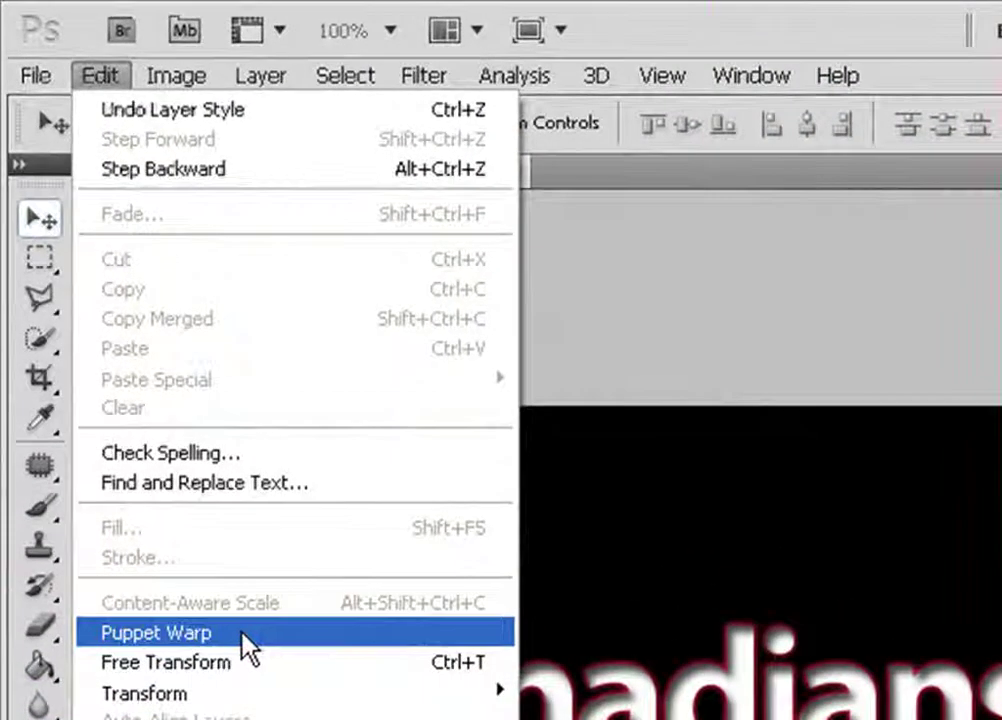
left_click(242, 633)
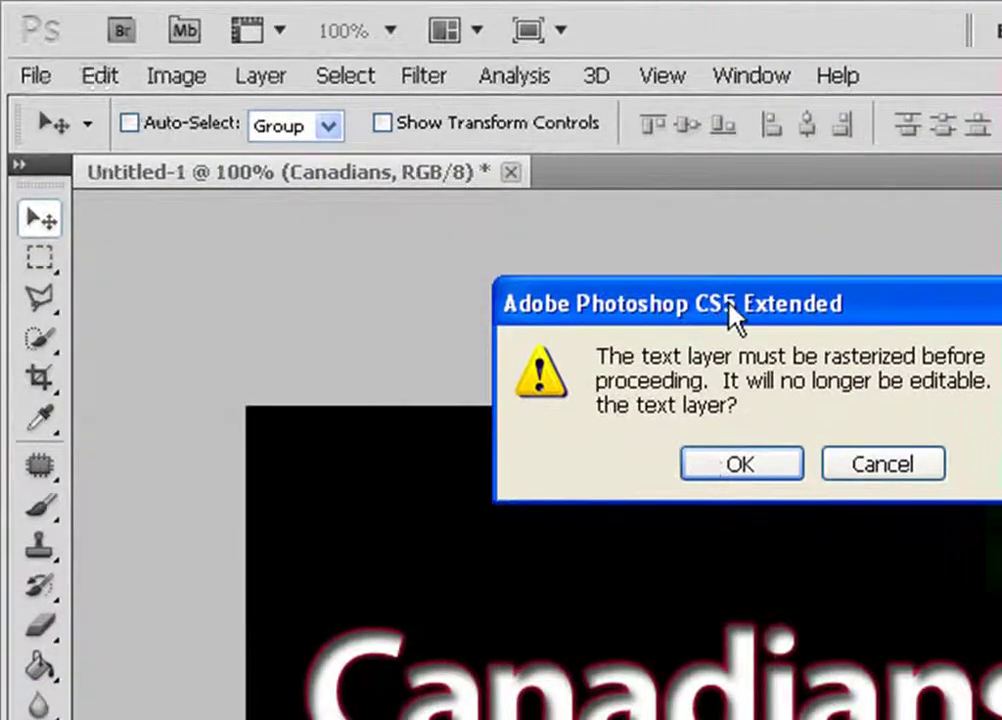
left_click(735, 476)
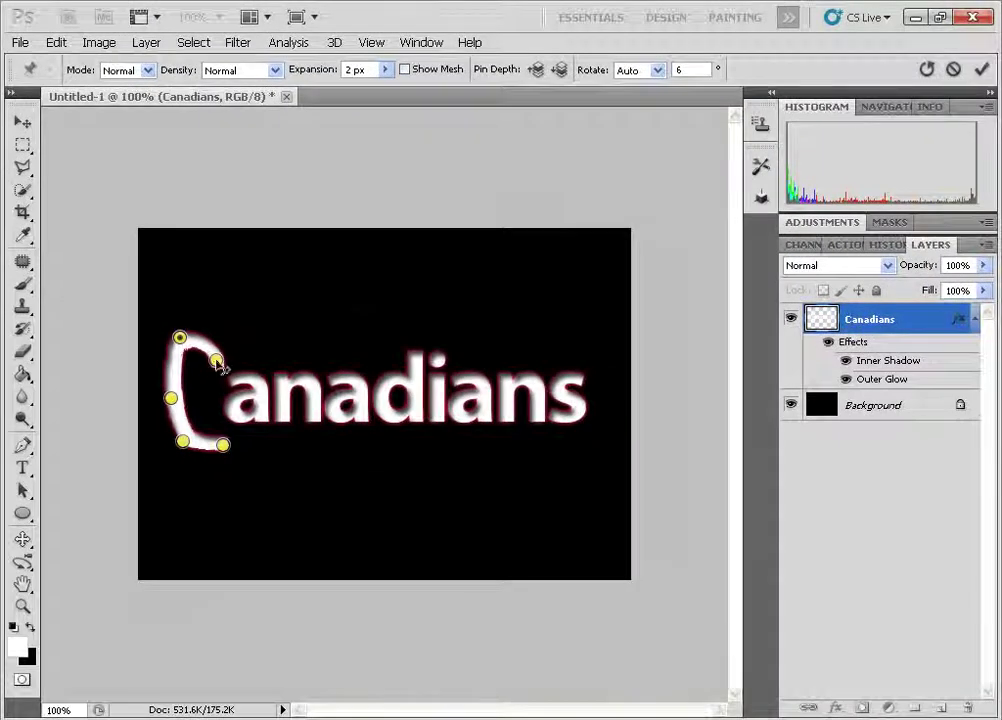
left_click_drag(218, 366, 173, 389)
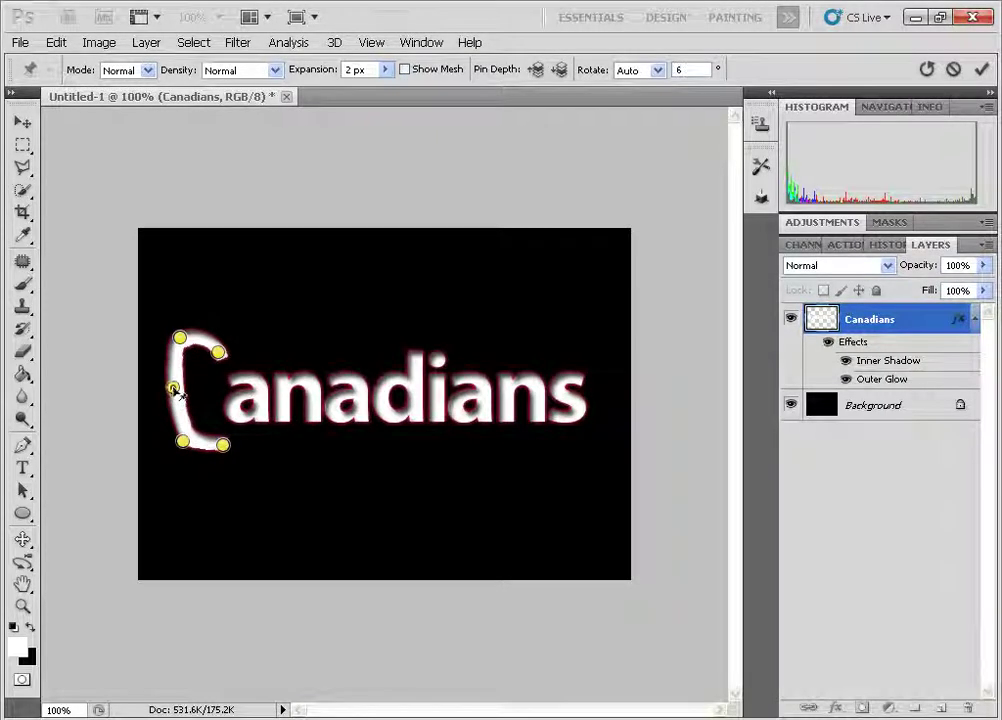
key("h")
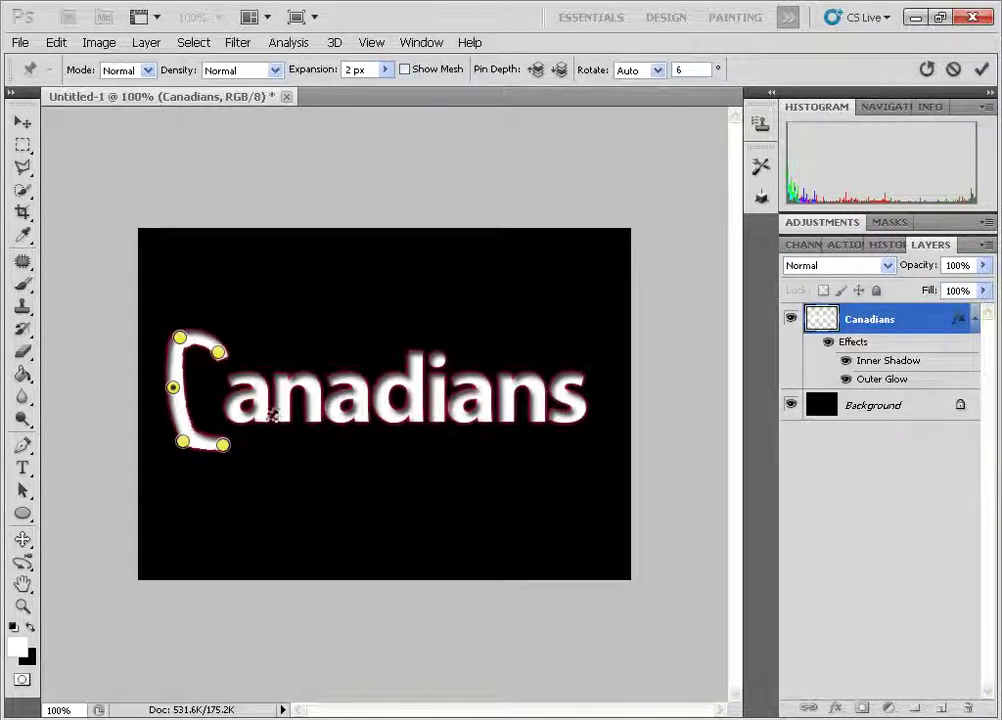
- Pin the 'a' with two pins and drag them upward so it tilts into the C
left_click(236, 380)
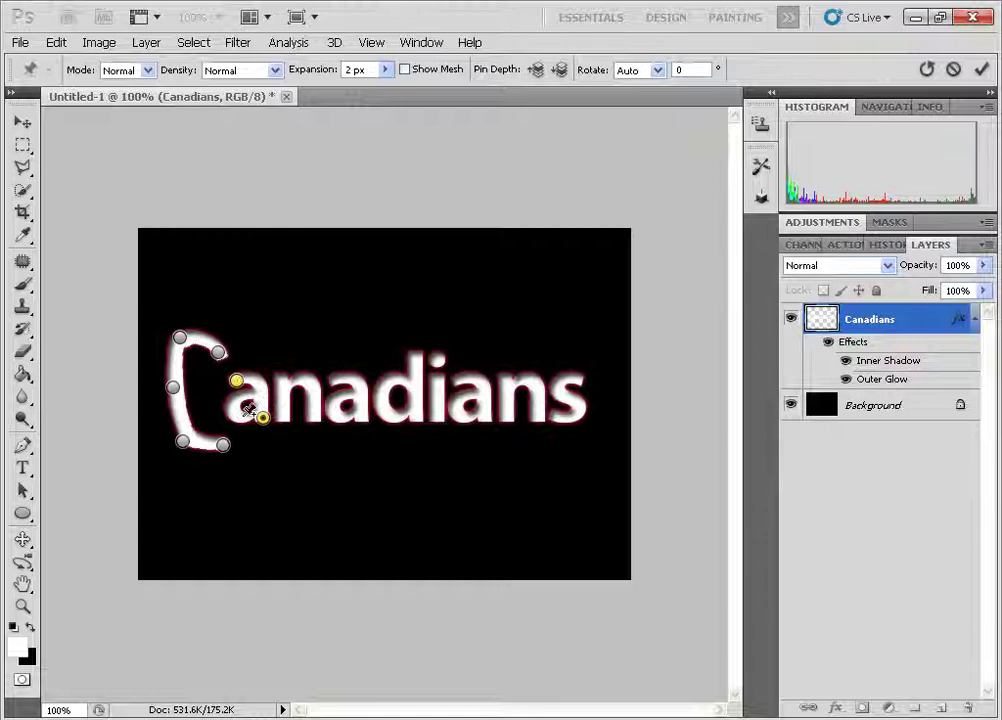
left_click(237, 381)
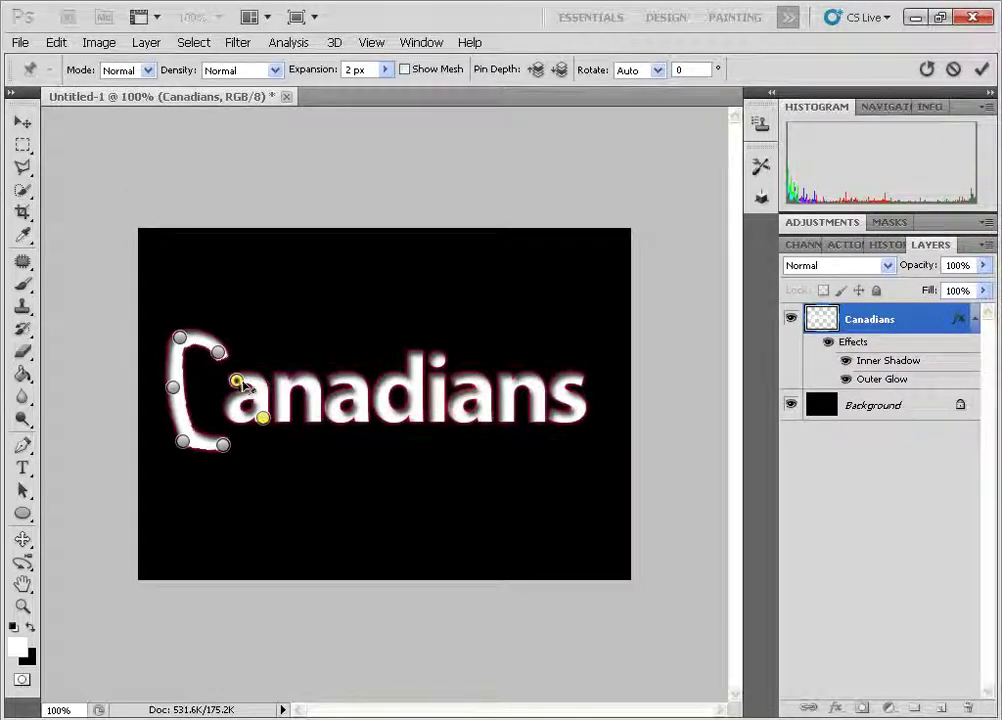
key("Delete")
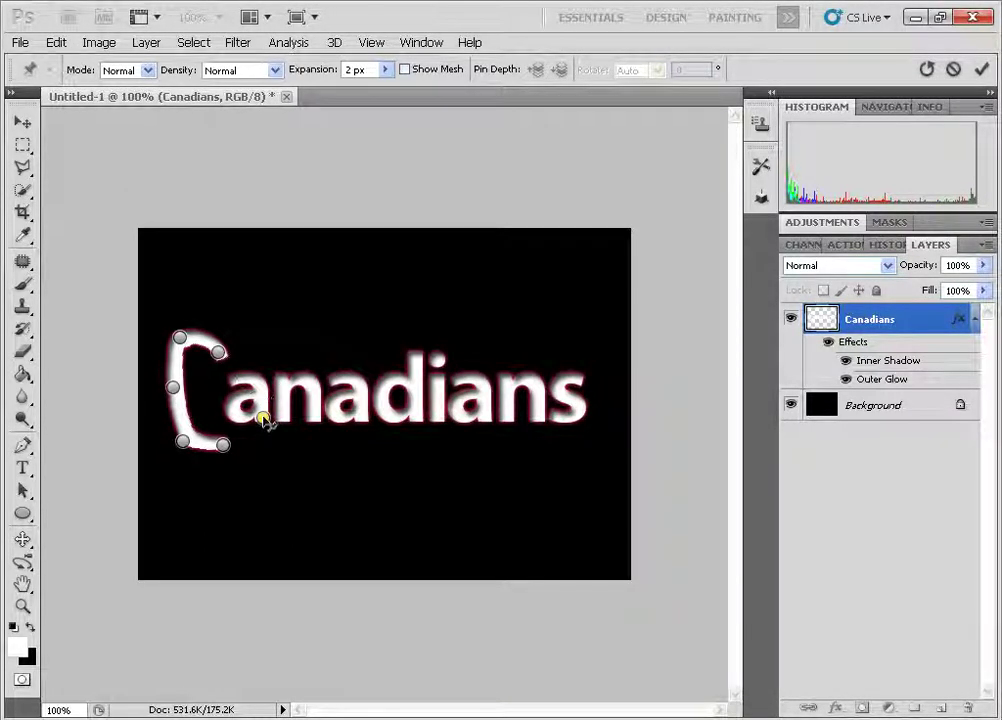
left_click_drag(262, 417, 257, 422)
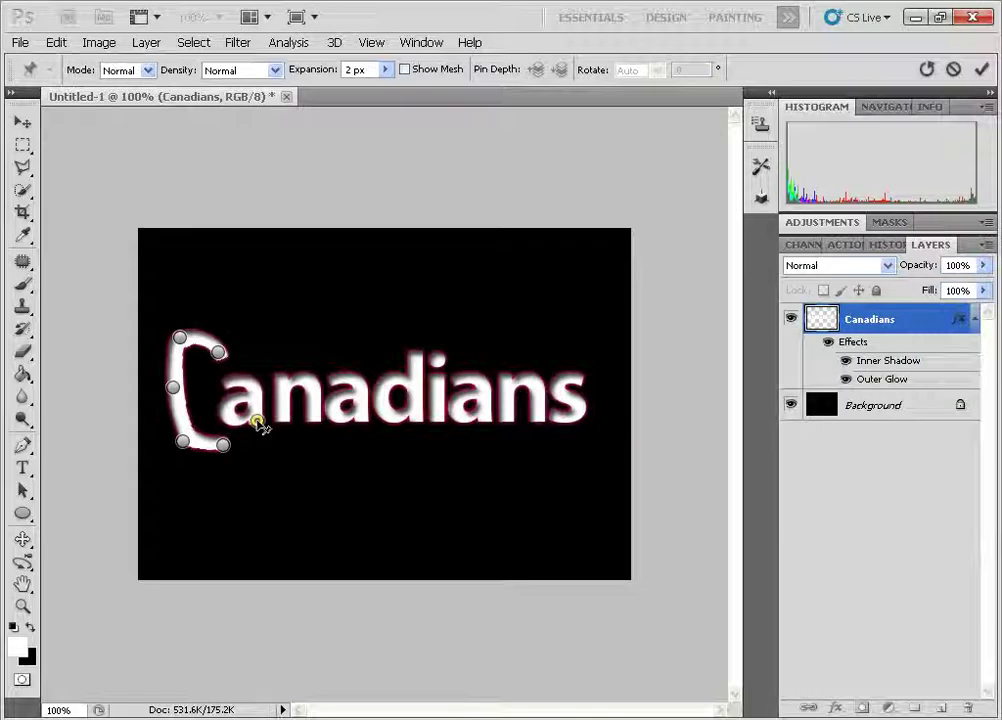
left_click(257, 421)
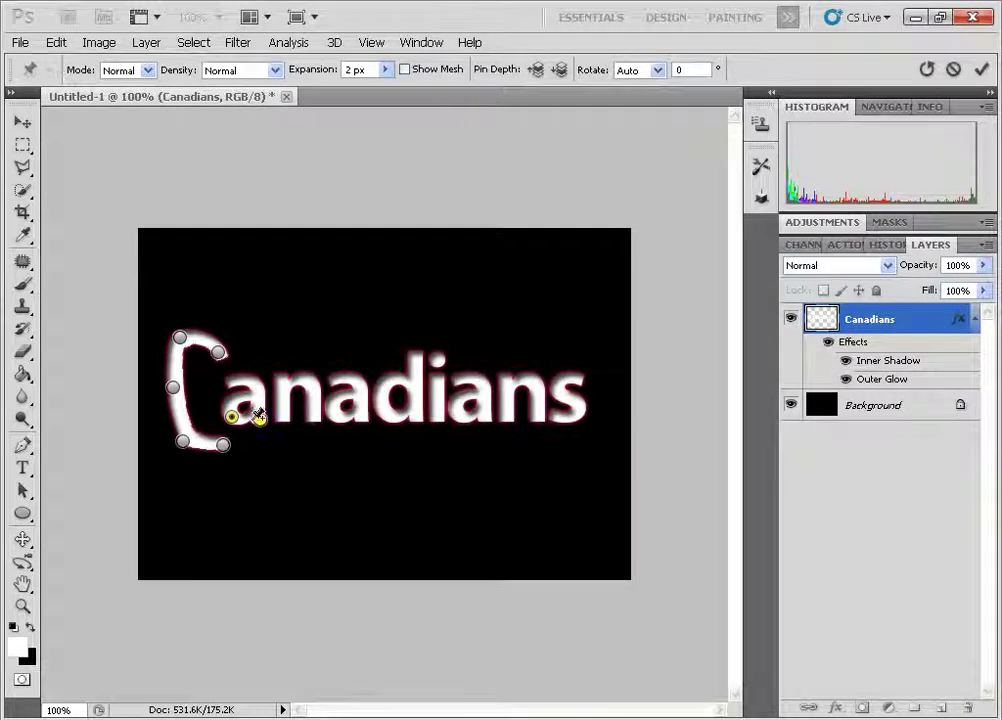
mouse_move(237, 419)
left_mouse_down()
mouse_move(235, 409)
mouse_move(224, 432)
mouse_move(220, 425)
left_mouse_up()
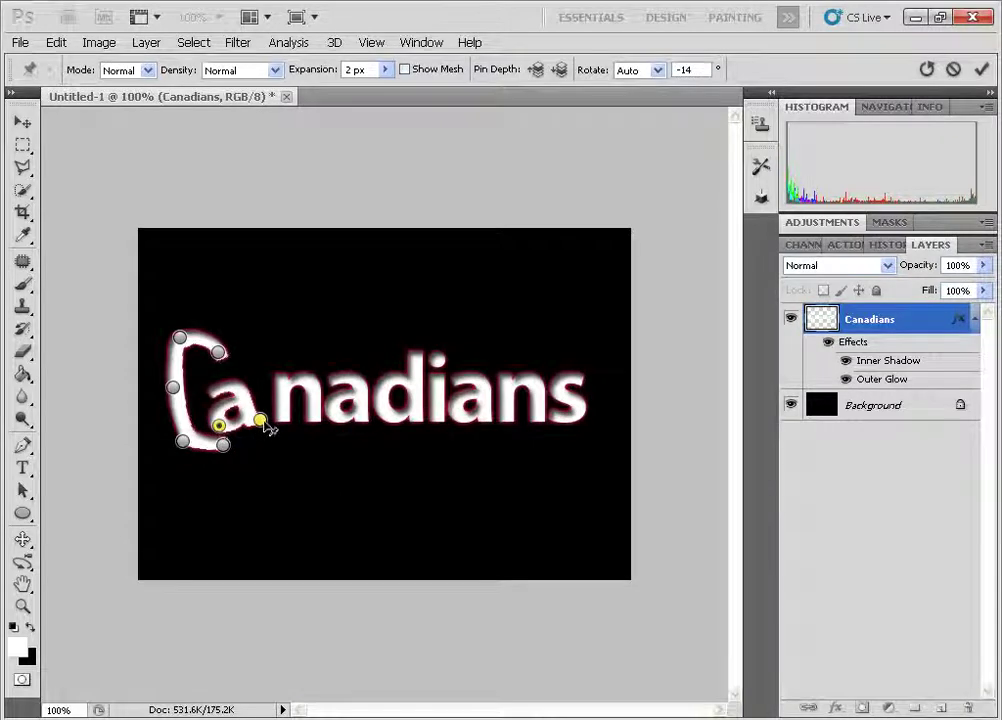
left_click(262, 420)
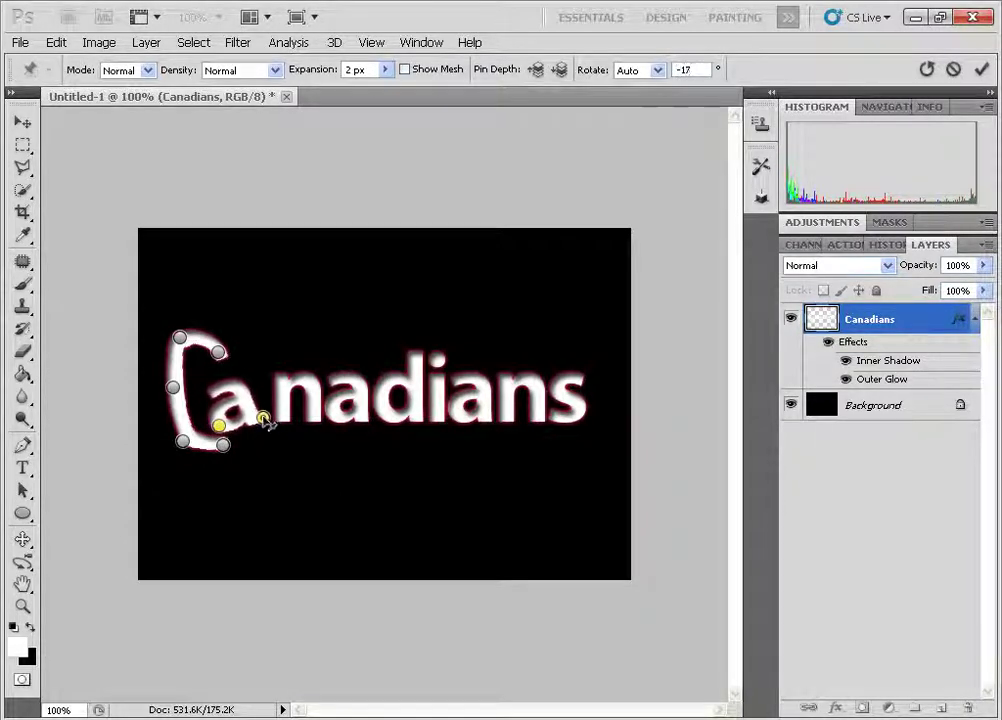
left_click_drag(265, 421, 263, 423)
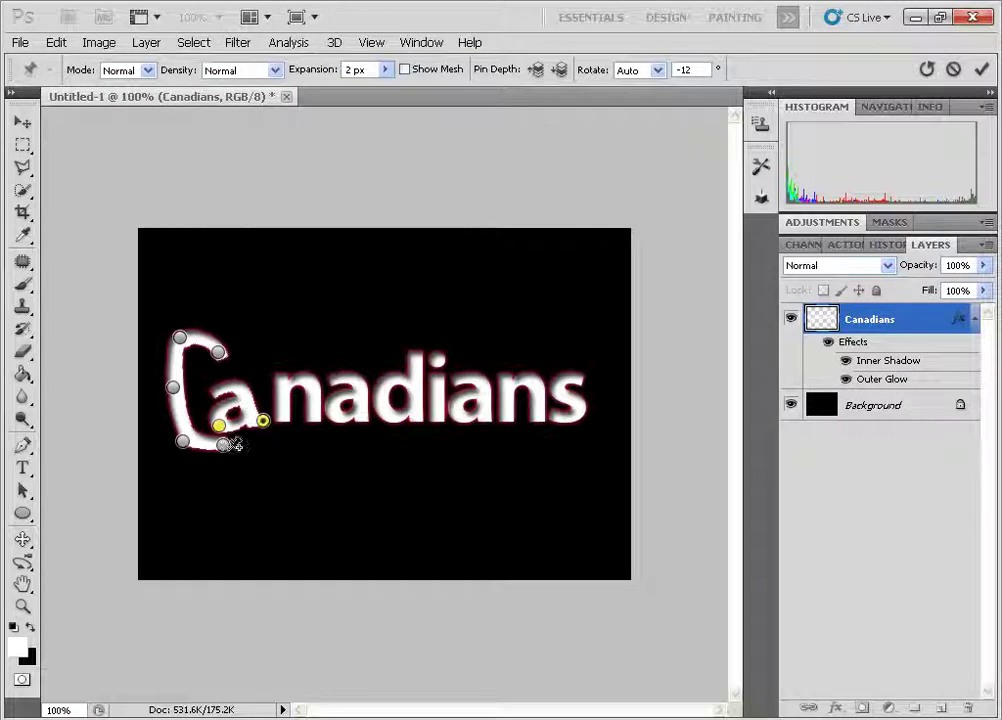
left_click(219, 427, "shift")
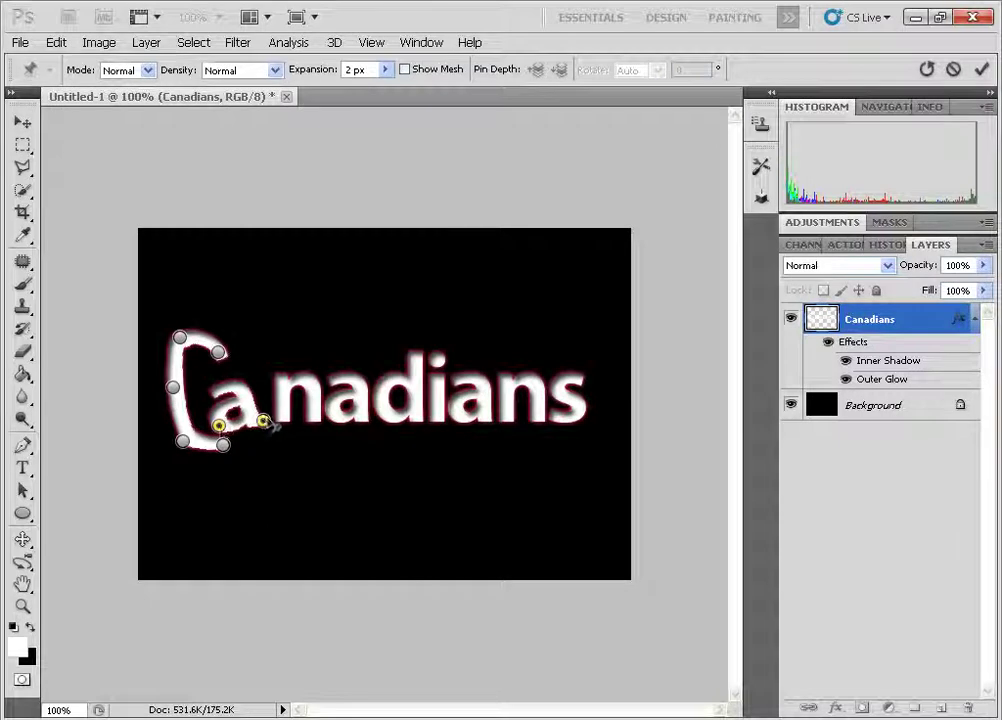
left_click_drag(268, 421, 264, 416)
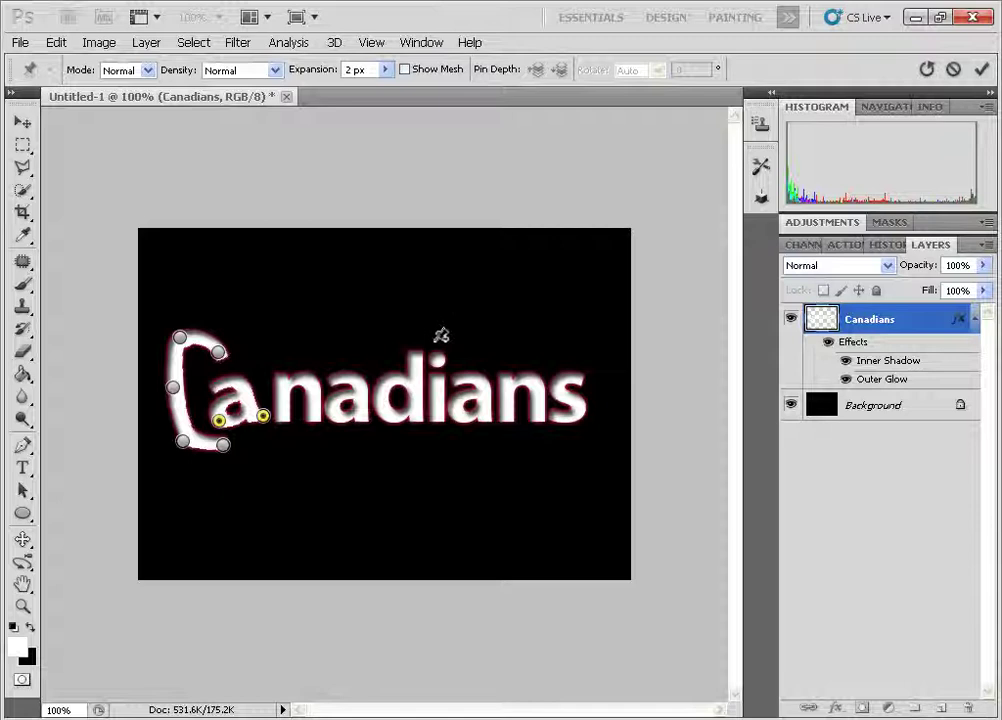
key("h")
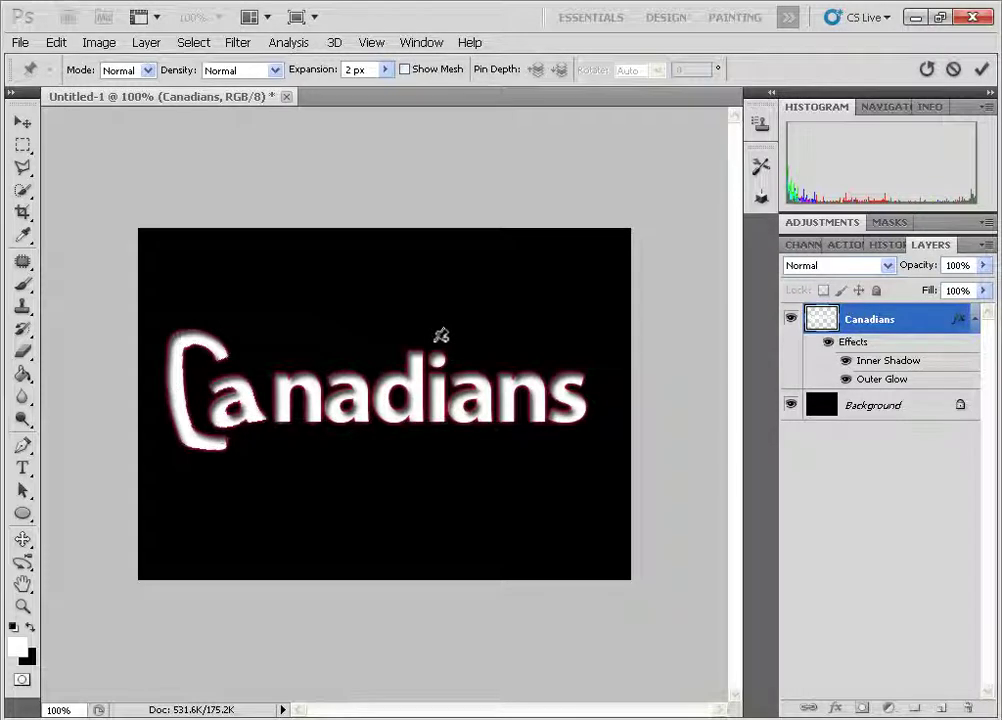
- Pin and stretch the 'n' downward, compare with pins hidden, and commit the puppet warp
left_click(284, 385)
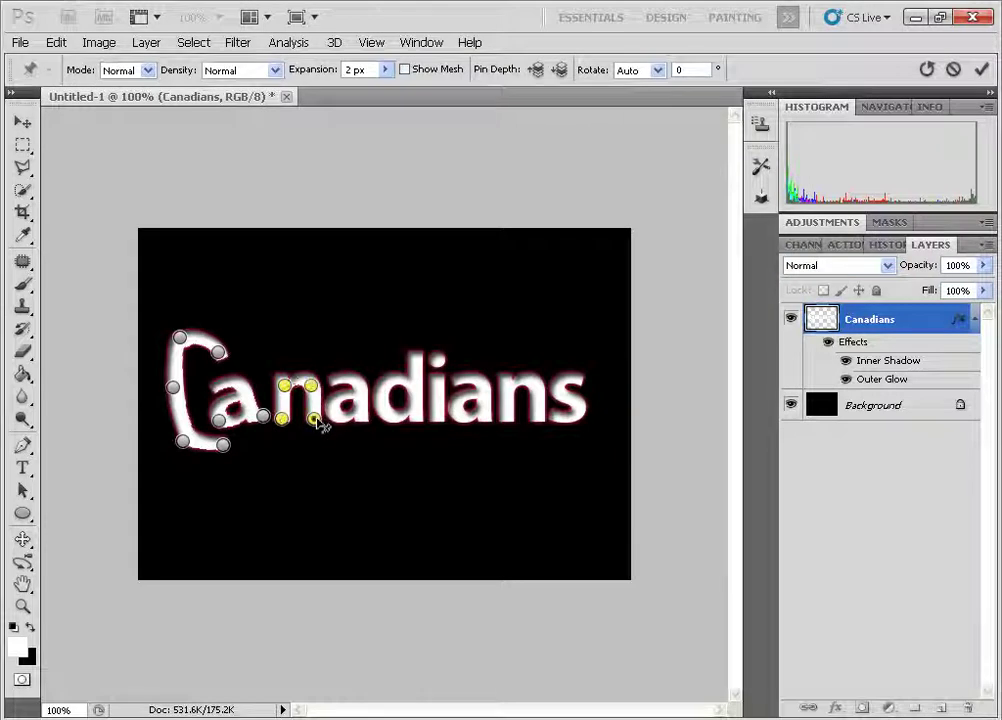
left_click(283, 420, "shift")
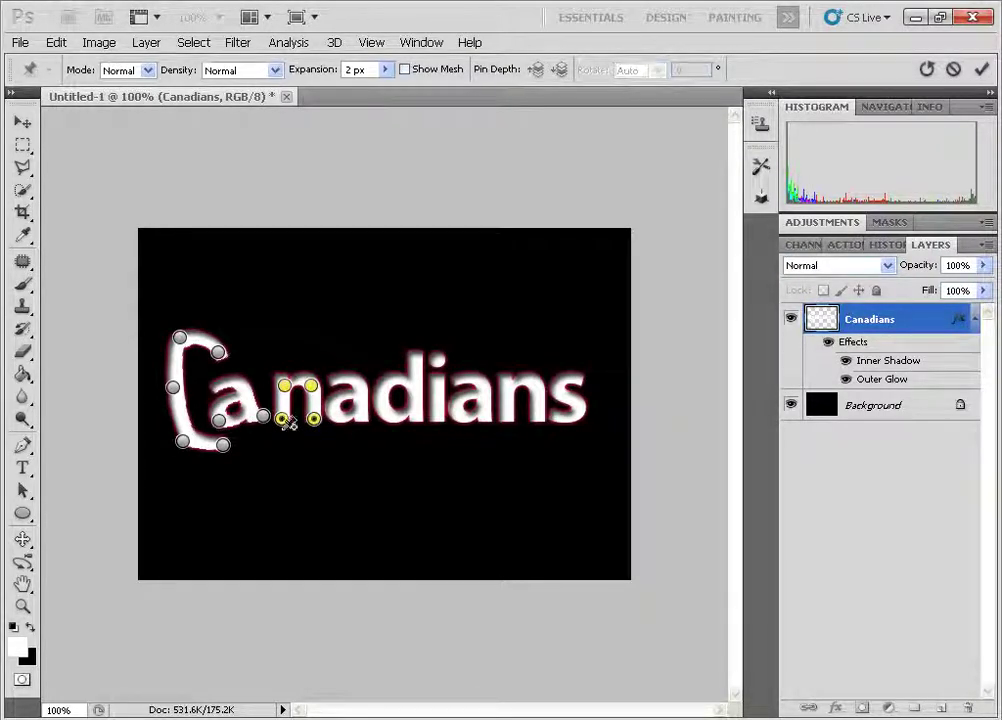
left_click_drag(316, 422, 321, 452)
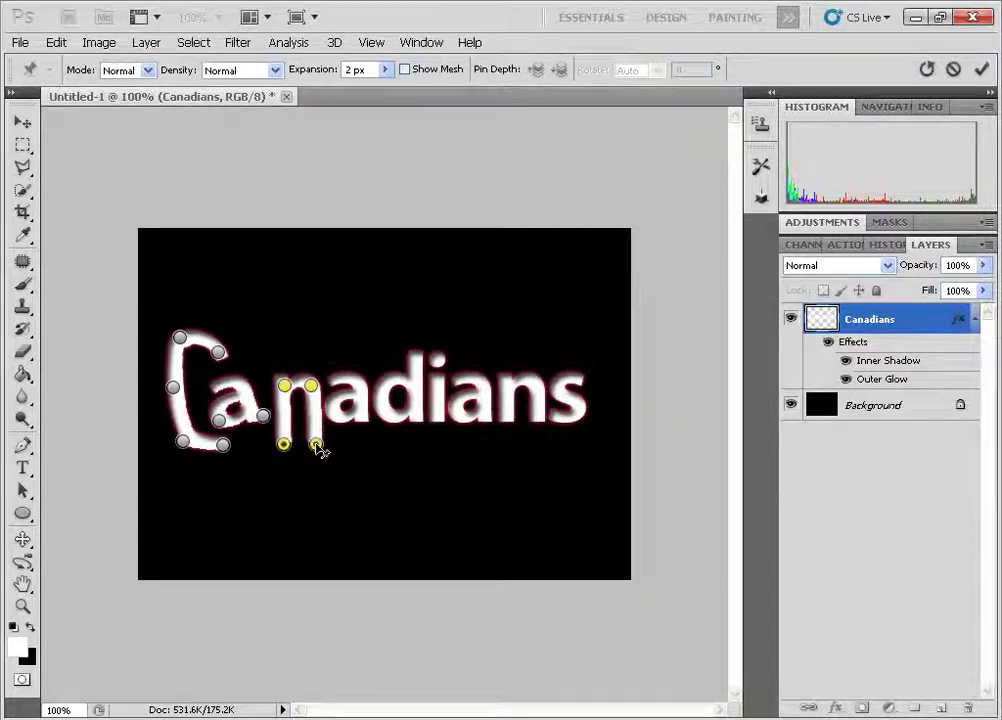
key("h")
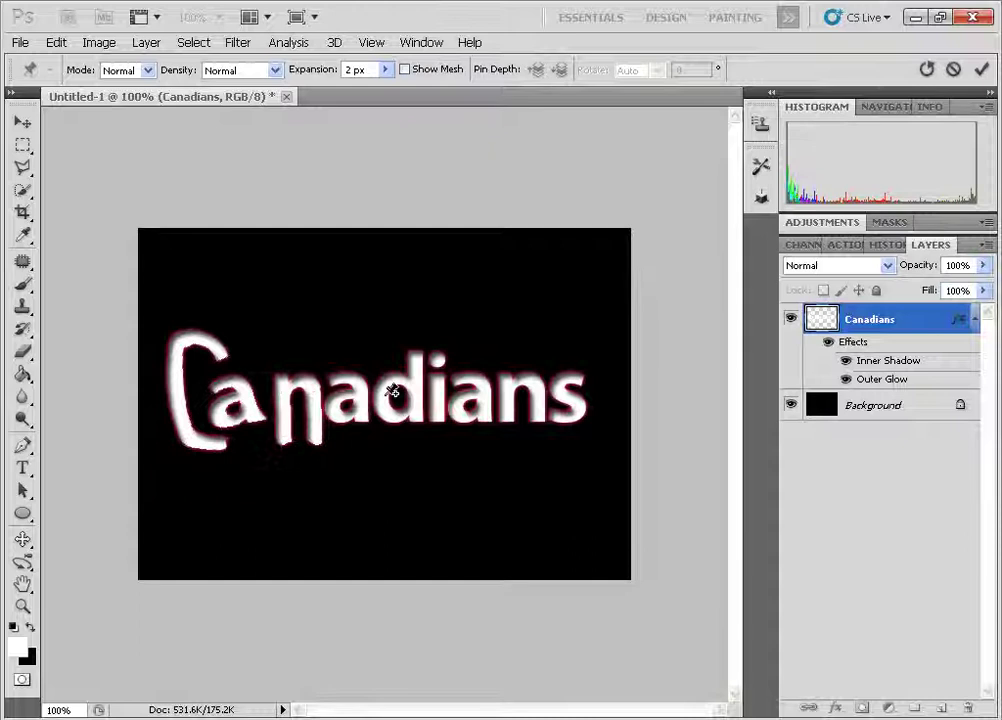
key("h")
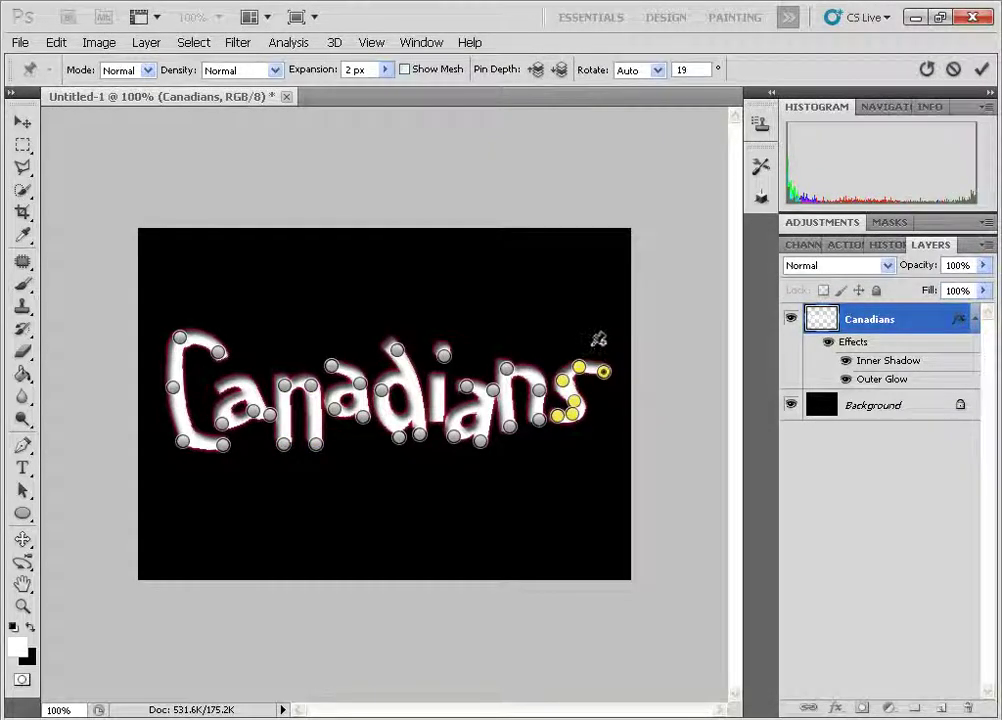
key("h")
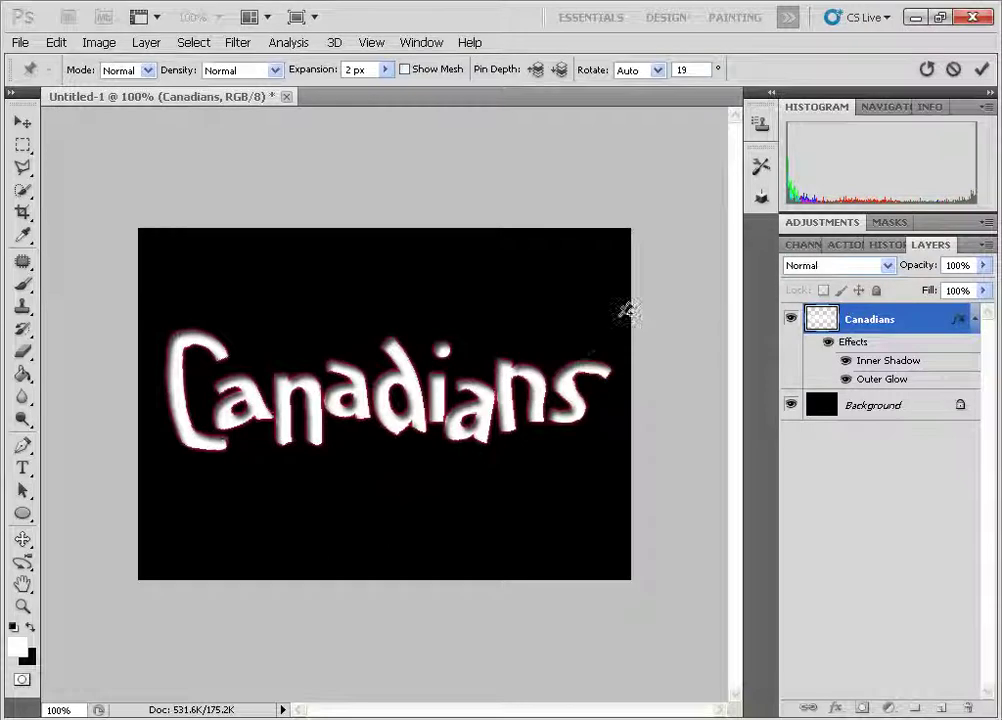
key("h")
key("h")
key("h")
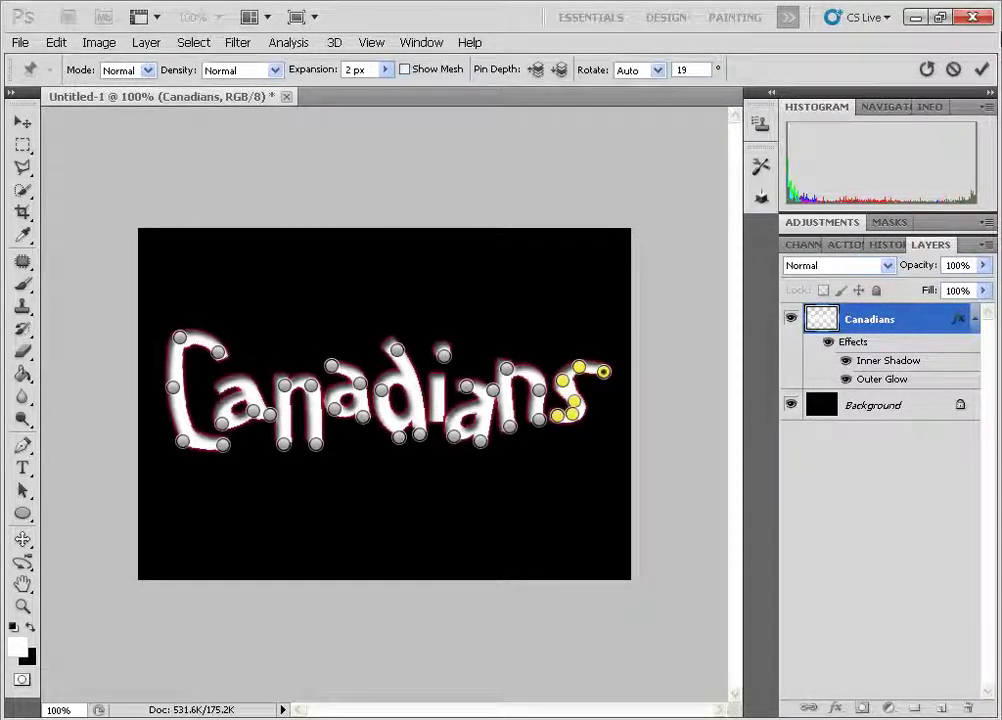
left_click(981, 69)
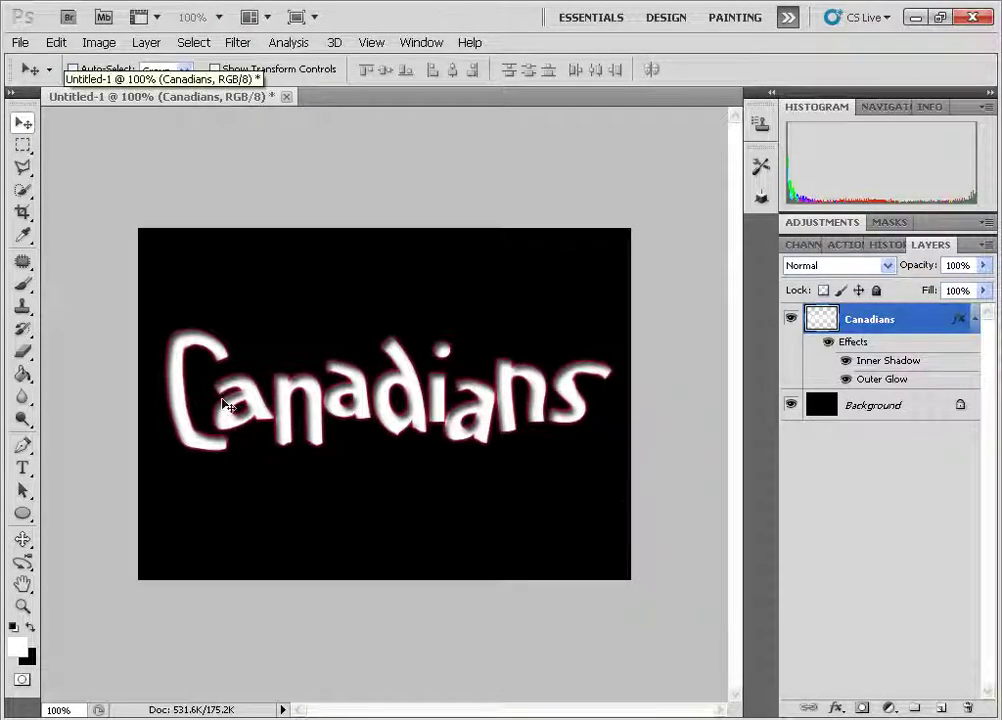
- Open CanadianFlag.jpg
left_click(19, 42)
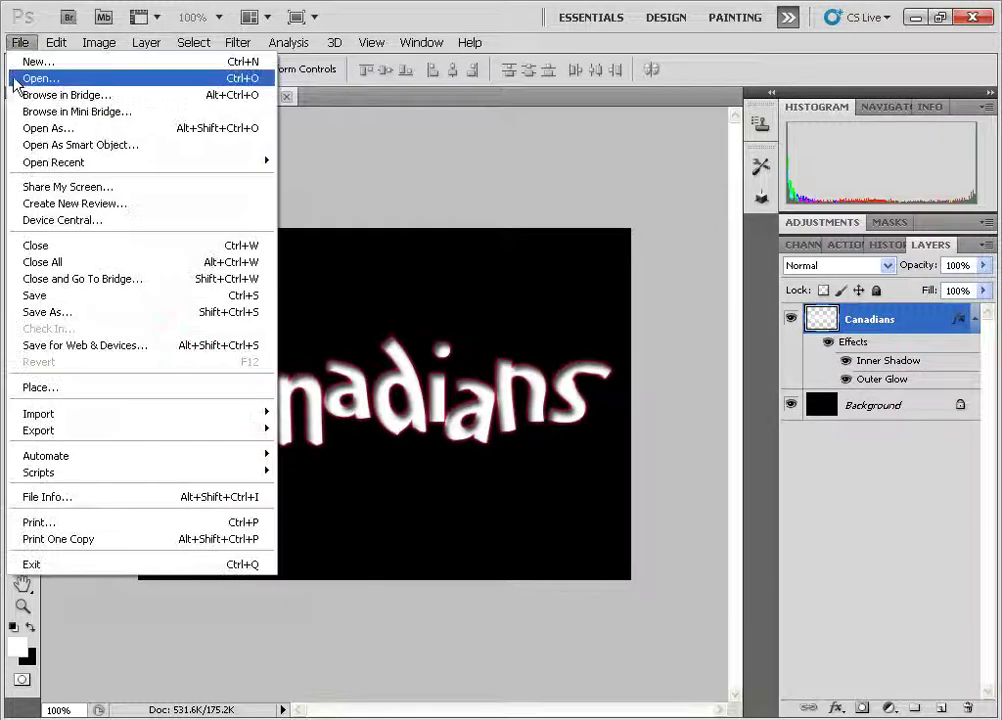
left_click(40, 78)
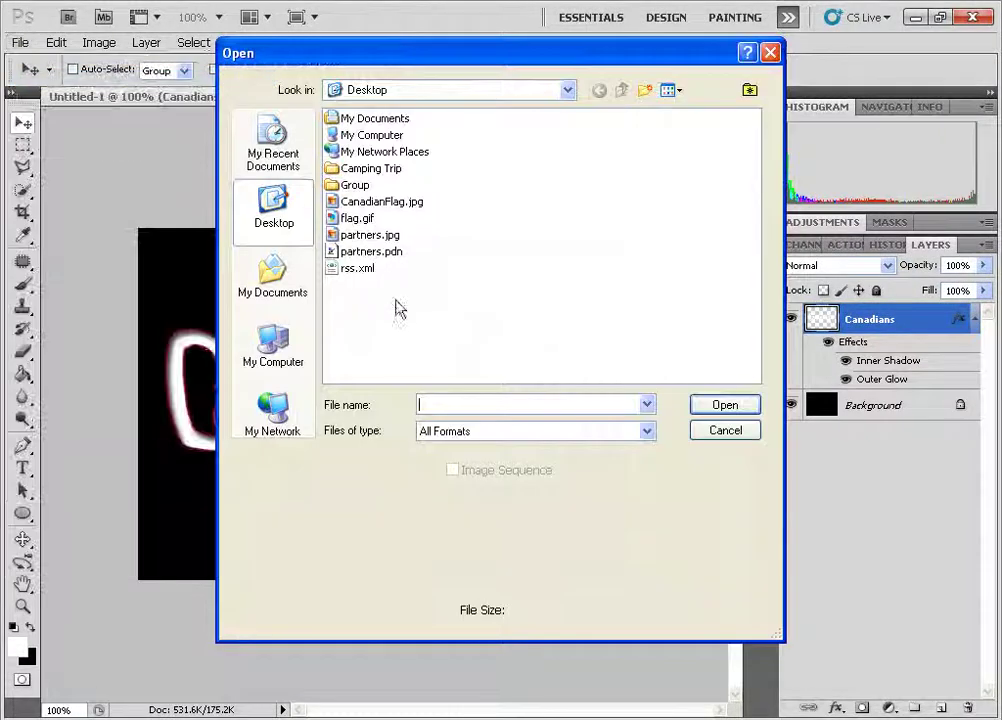
double_click(369, 203)
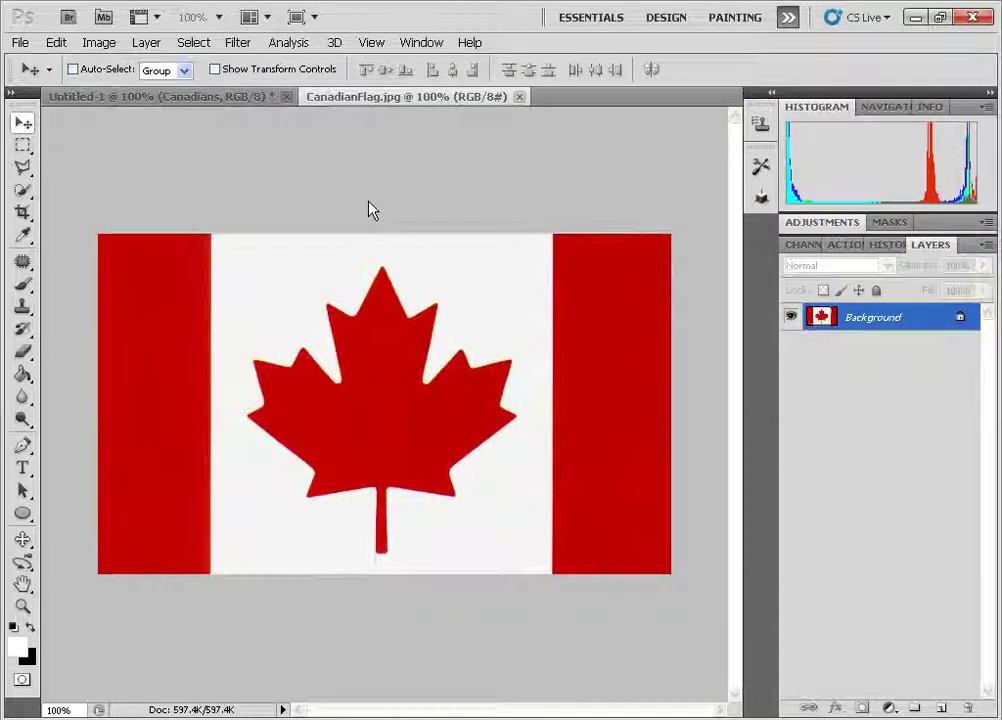
- Drag the flag image into the Untitled-1 document as a new layer
left_click(217, 98)
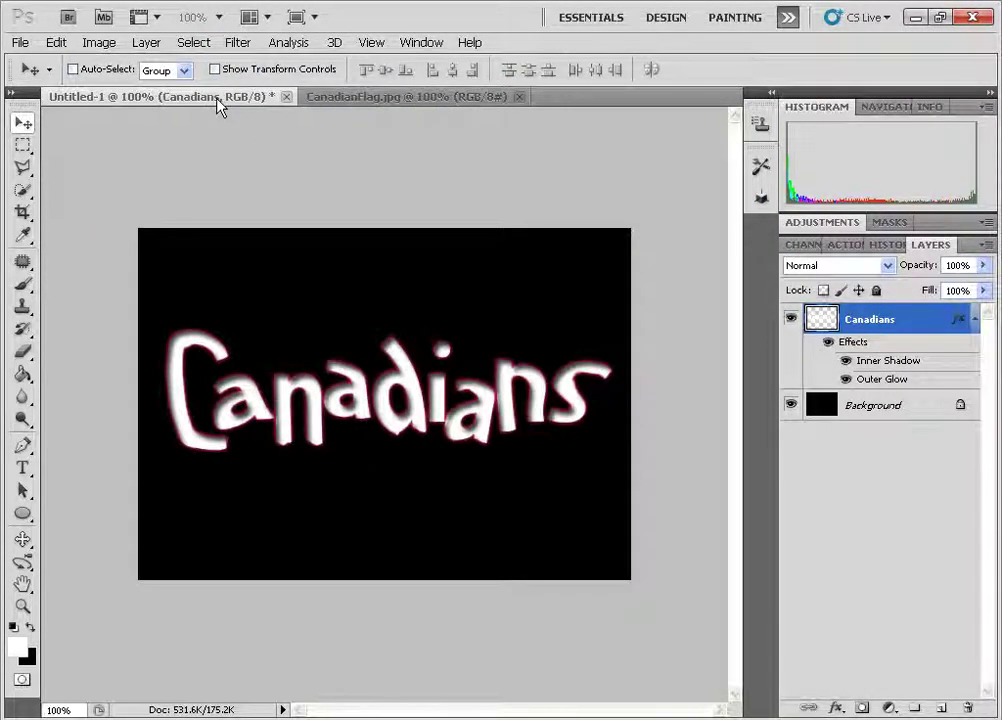
left_click(347, 96)
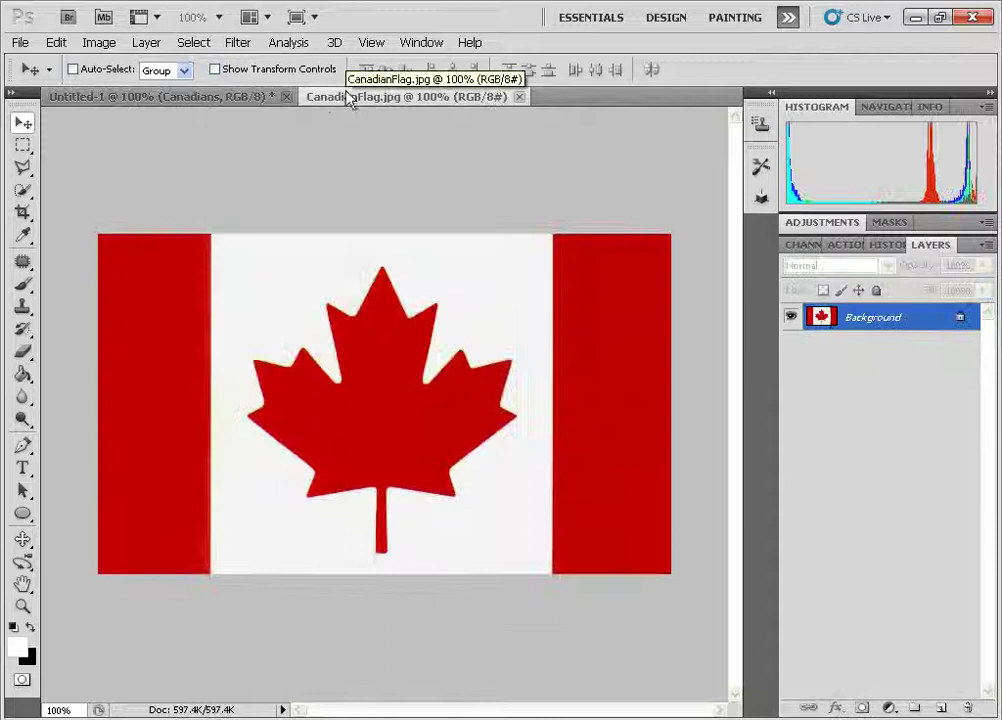
left_click(245, 100)
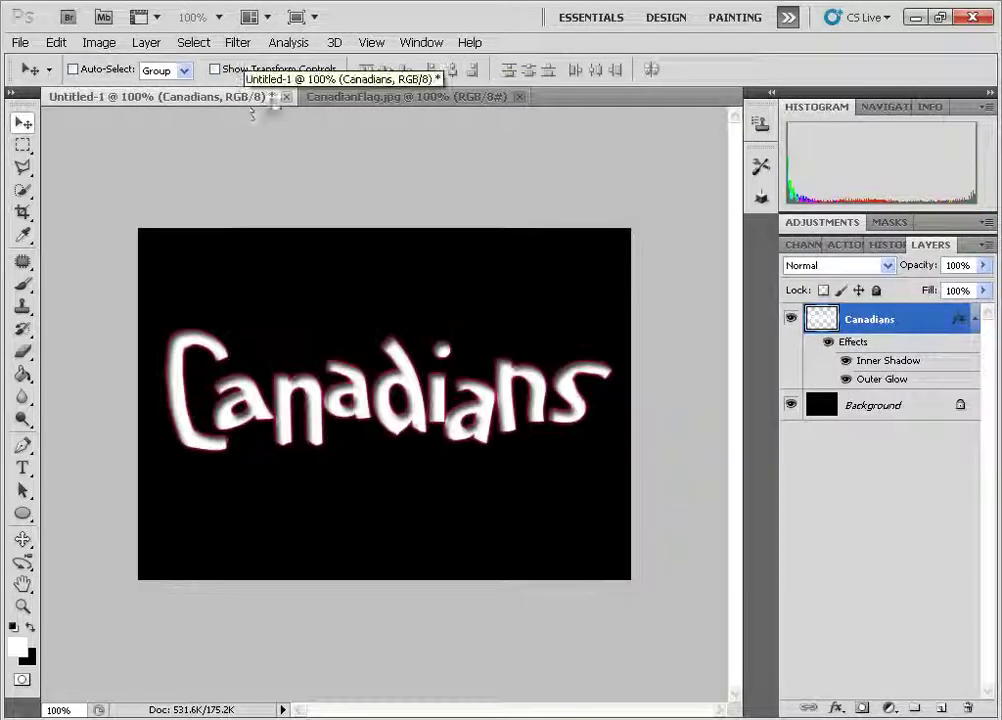
left_click(313, 97)
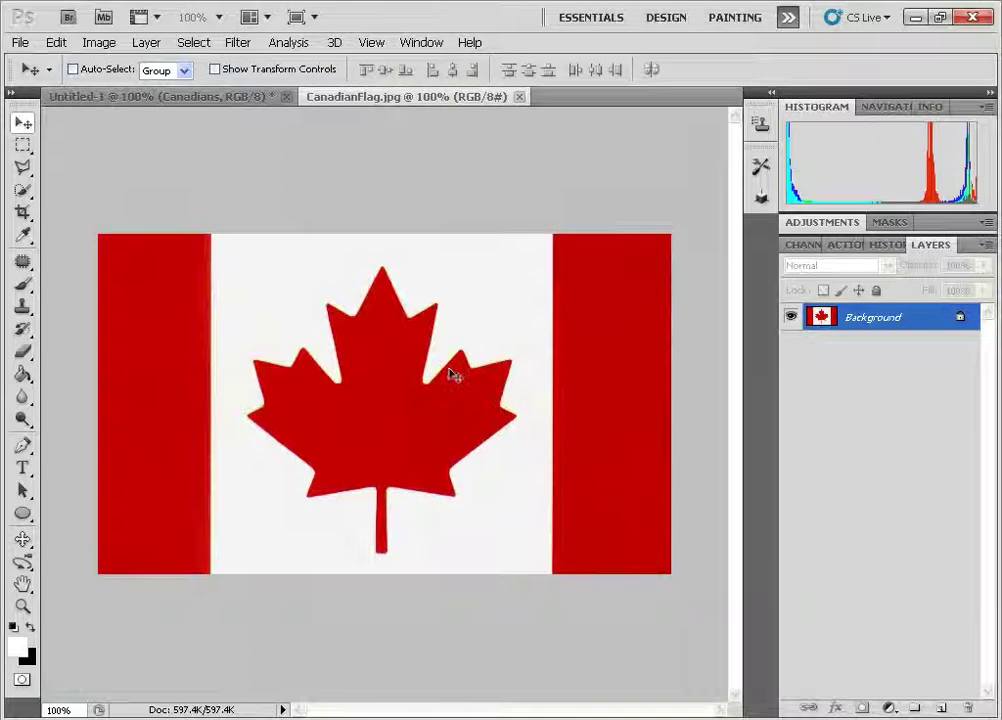
left_click_drag(298, 103, 407, 351)
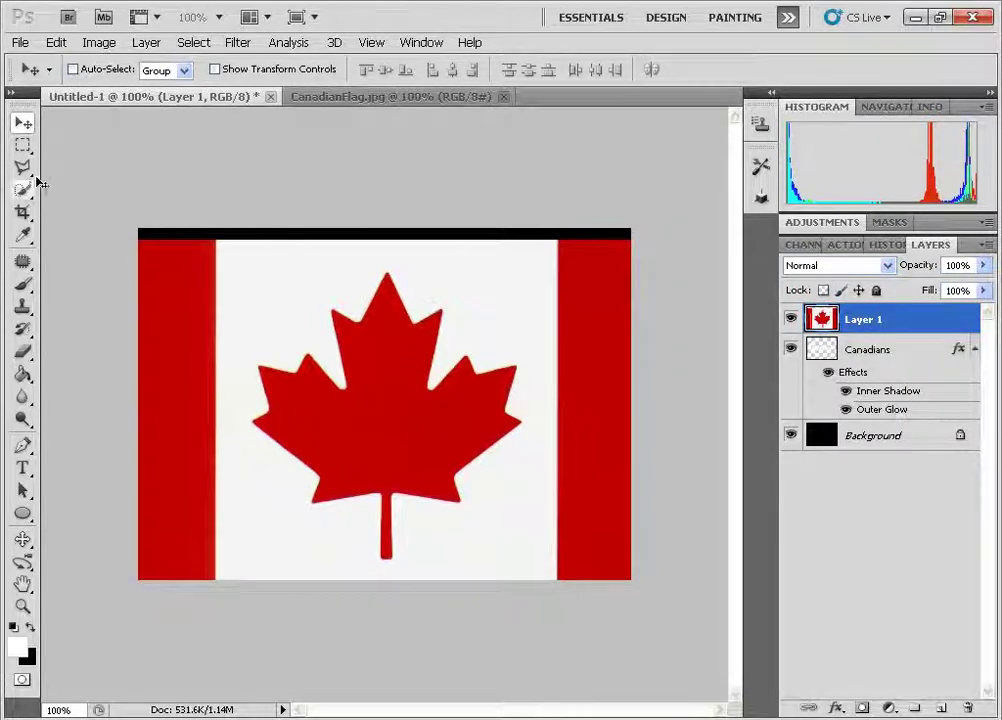
- Crop the document to its edges to remove the black strip along the top
left_click(22, 212)
left_click_drag(691, 615, 69, 232)
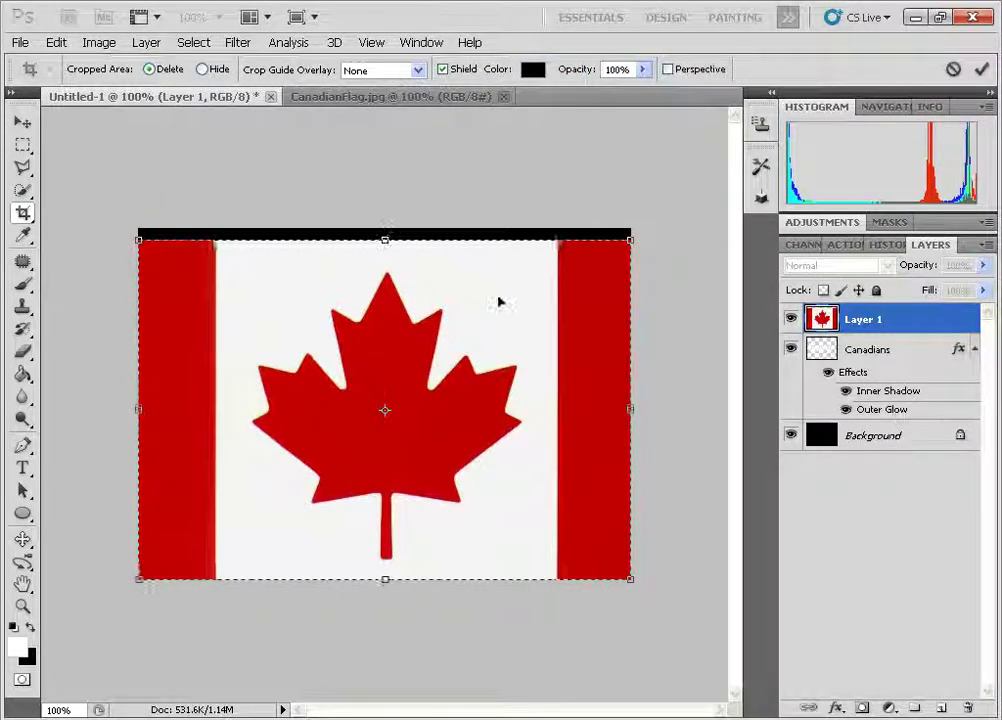
key("Return")
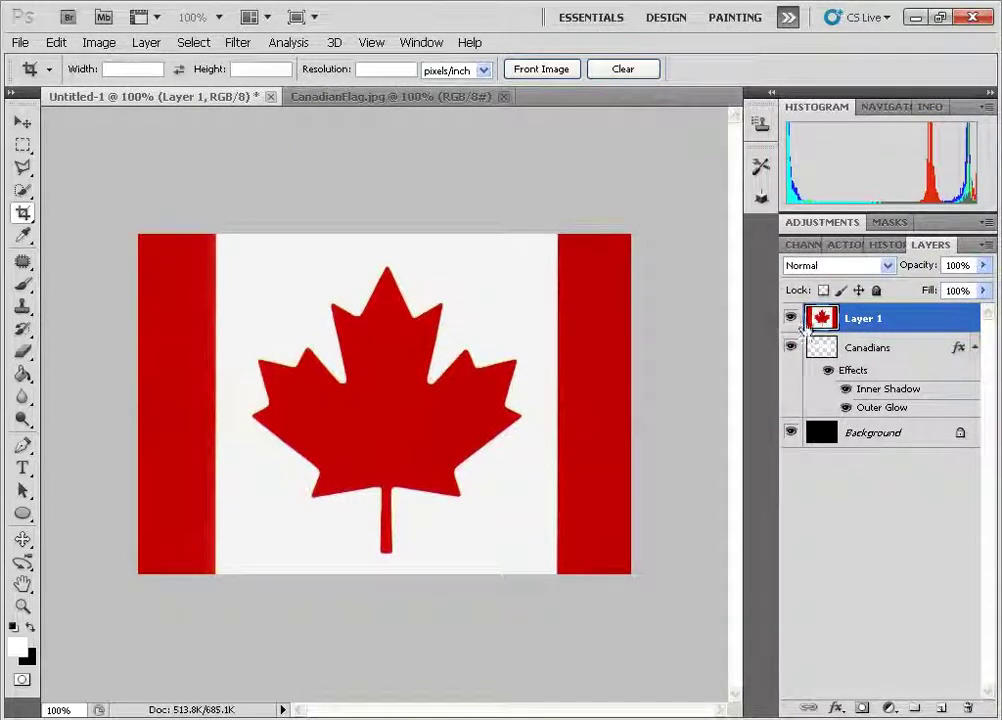
- Toggle the flag, text and background layers' visibility to check each one
left_click(791, 318)
left_click(791, 318)
left_click(791, 318)
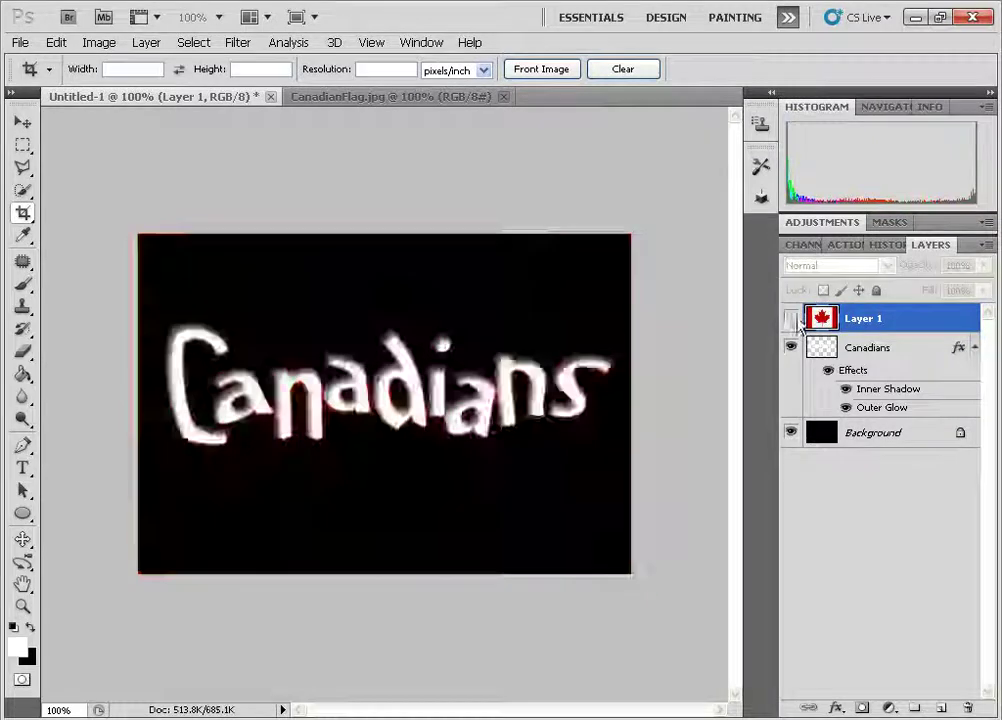
left_click(791, 318)
left_click(791, 432, "alt")
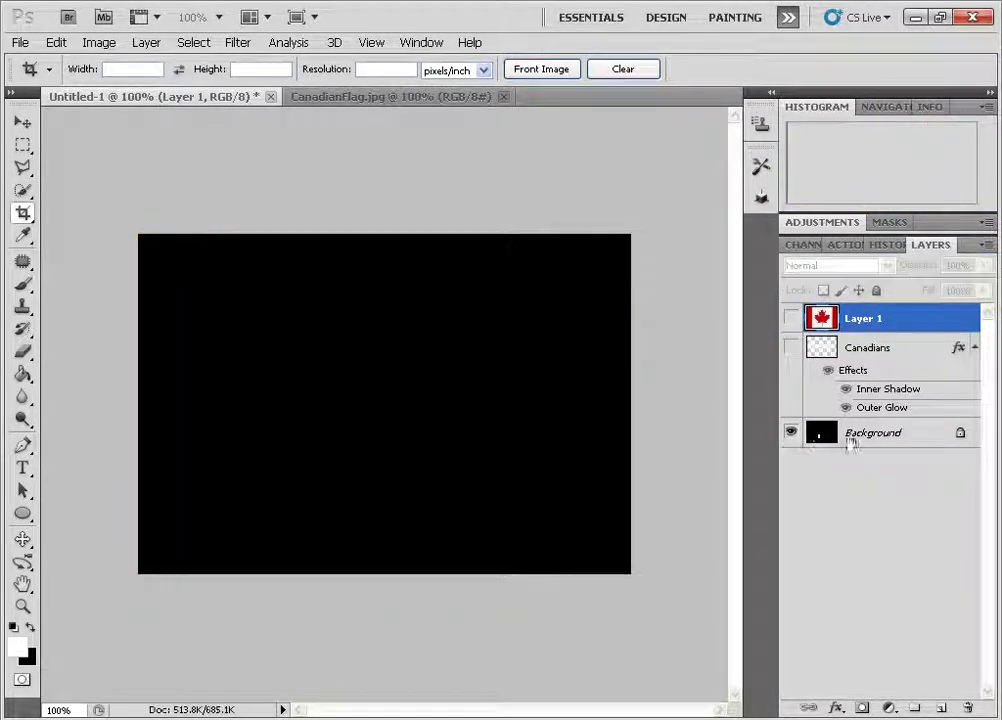
left_click(791, 347)
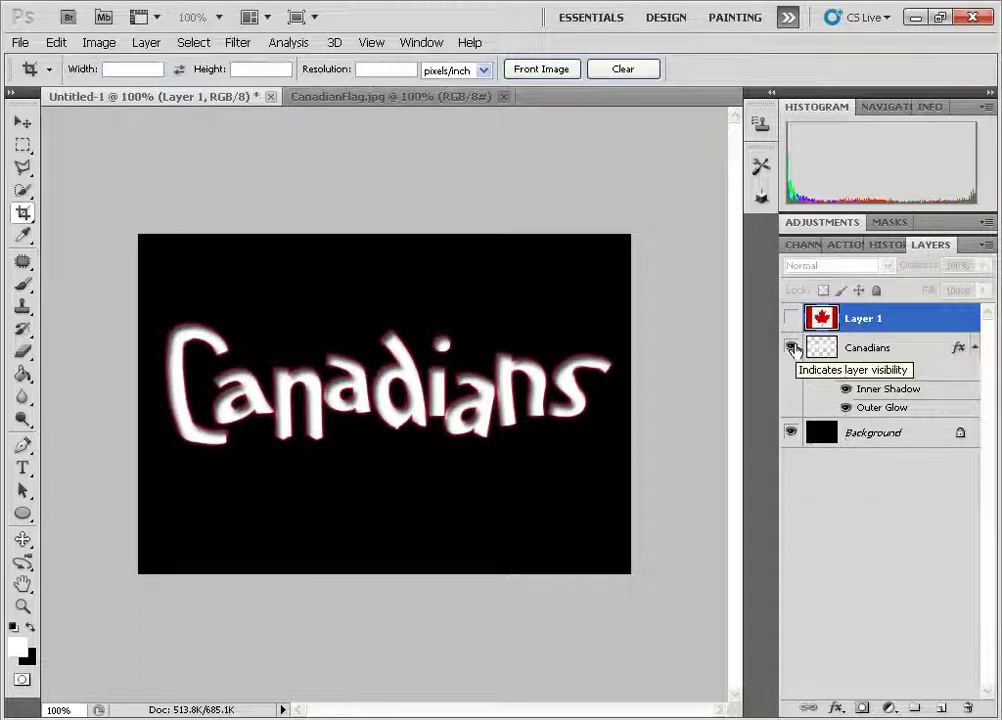
left_click(791, 318)
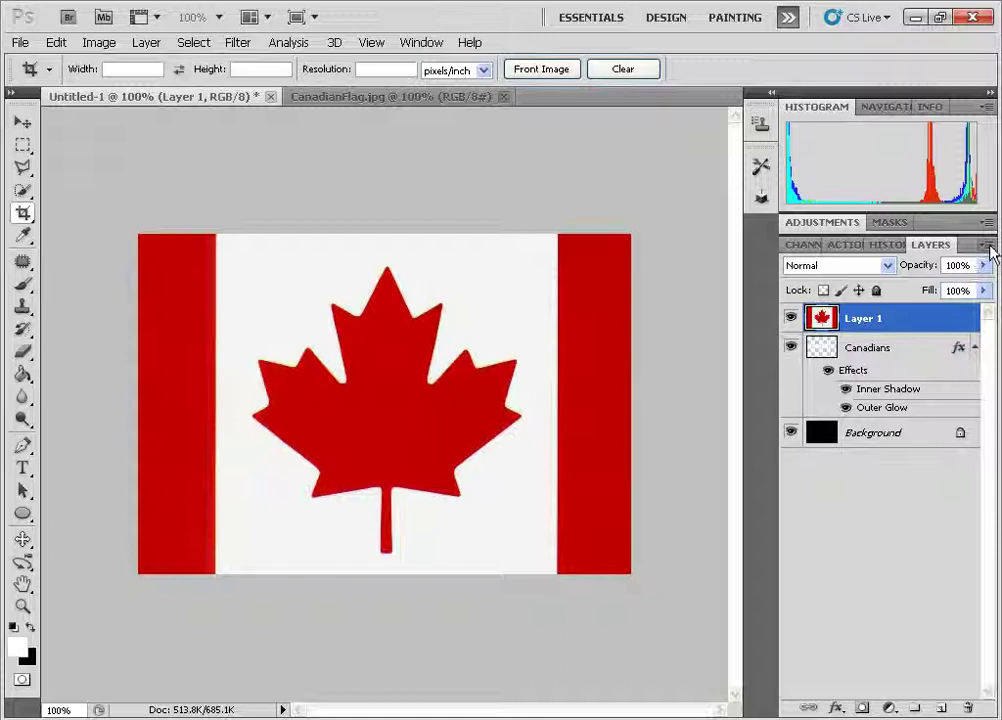
- Clip the flag layer to the Canadians text and slide it slightly left
left_click(987, 246)
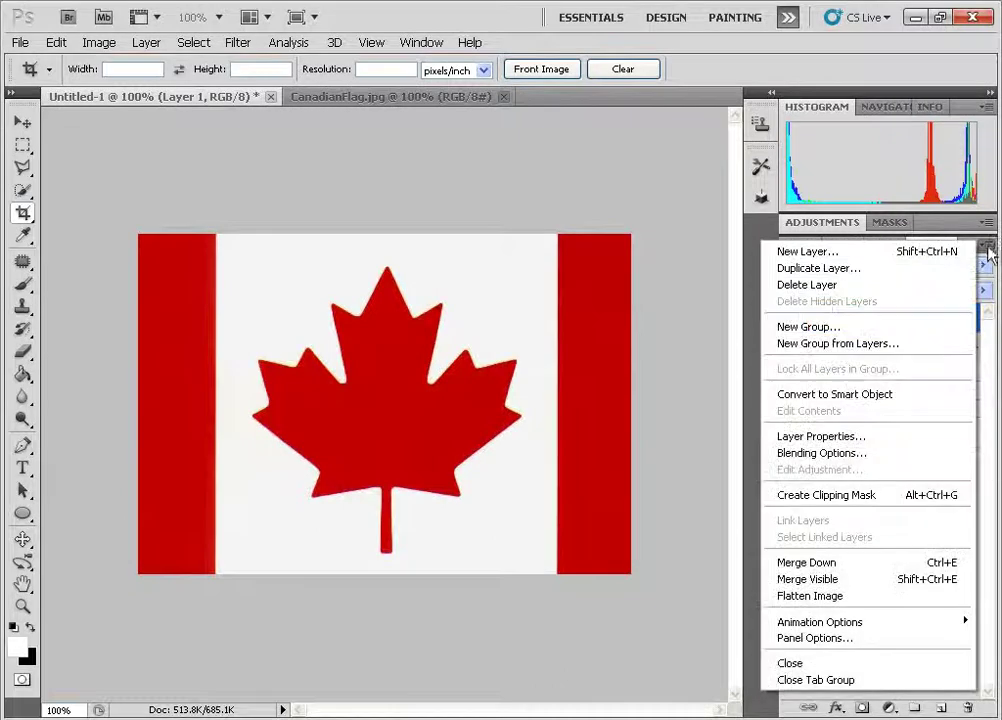
left_click(847, 496)
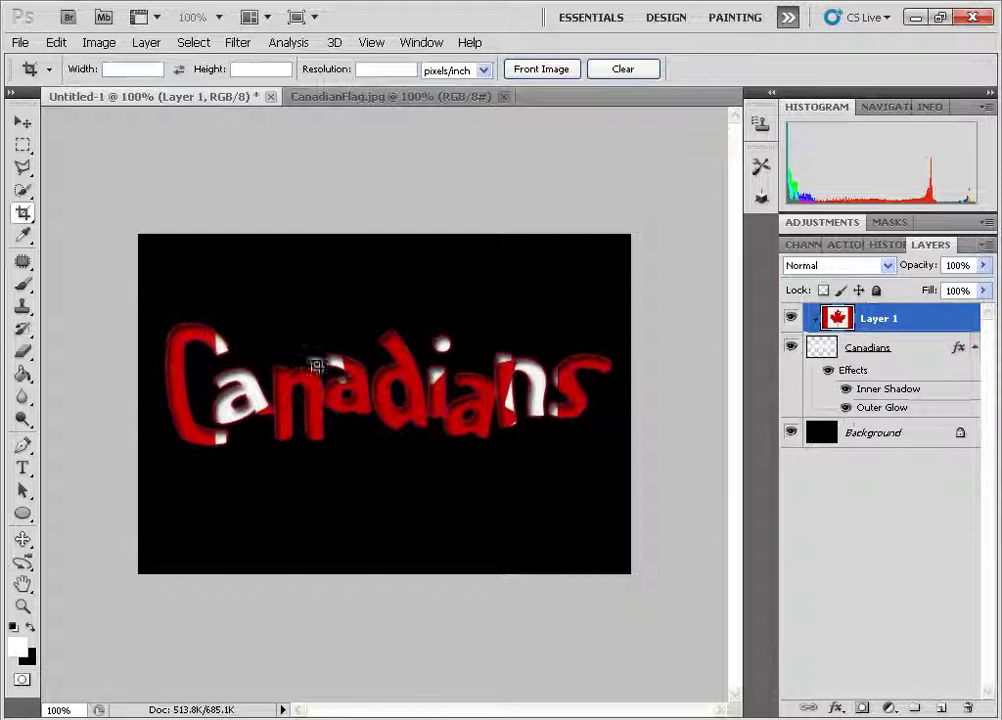
key("v")
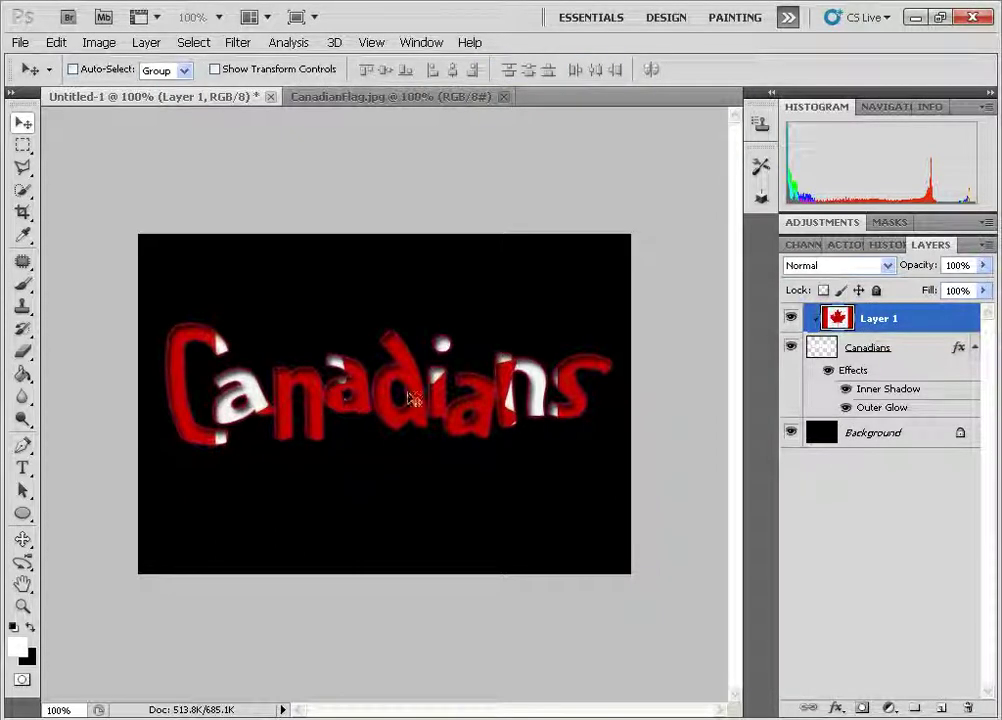
left_click_drag(414, 396, 386, 409)
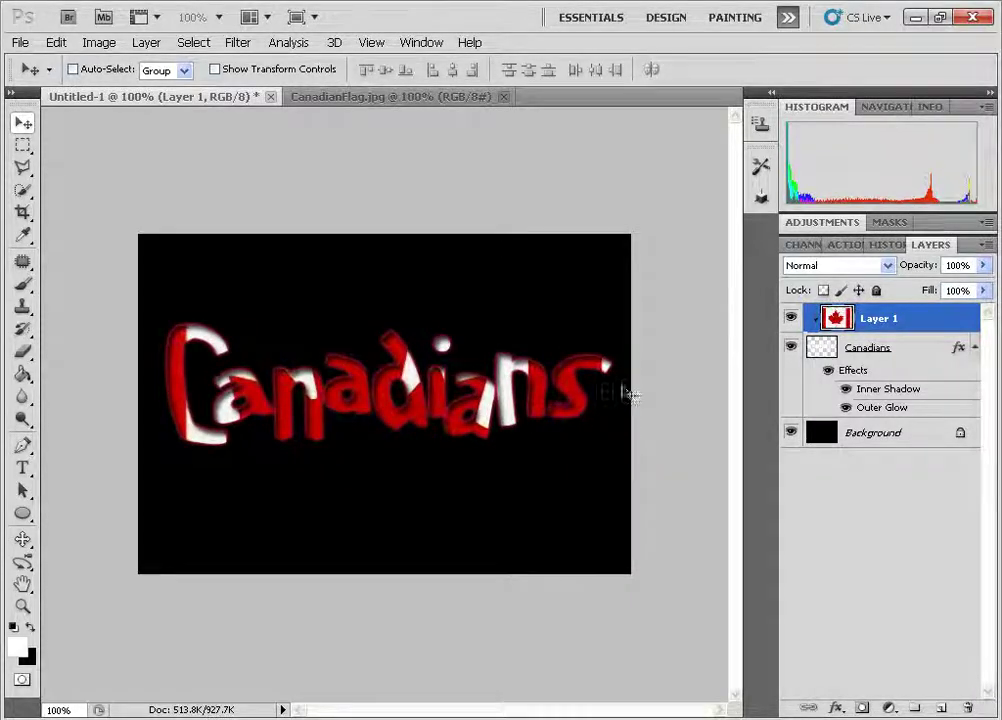
- Show the Animation frames panel and duplicate frame 1 into a second frame
left_click(419, 43)
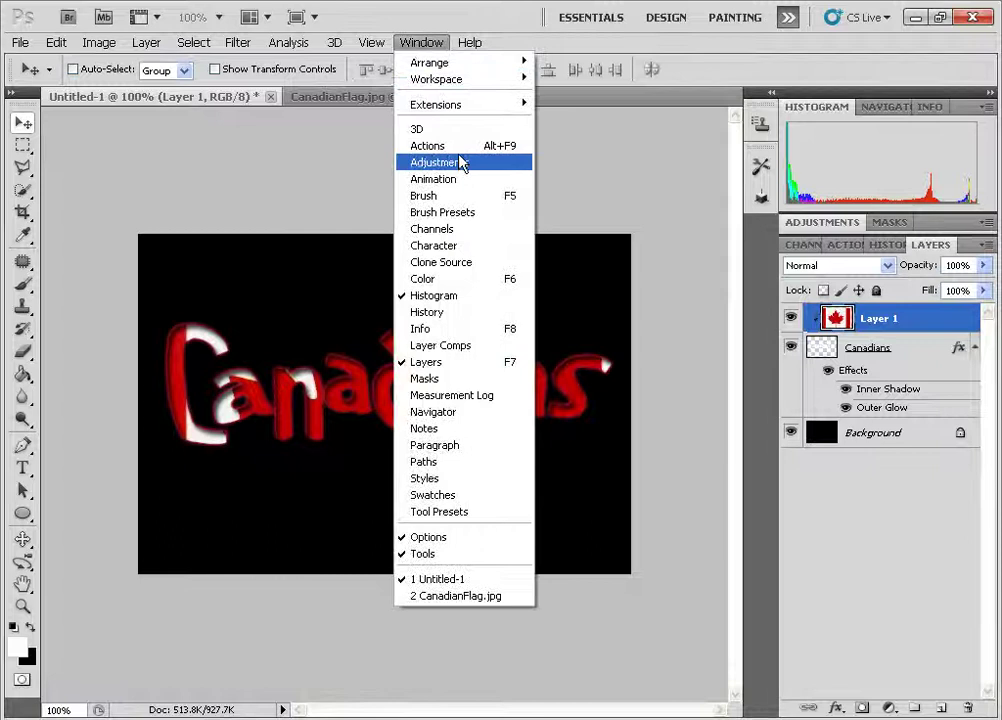
left_click(451, 182)
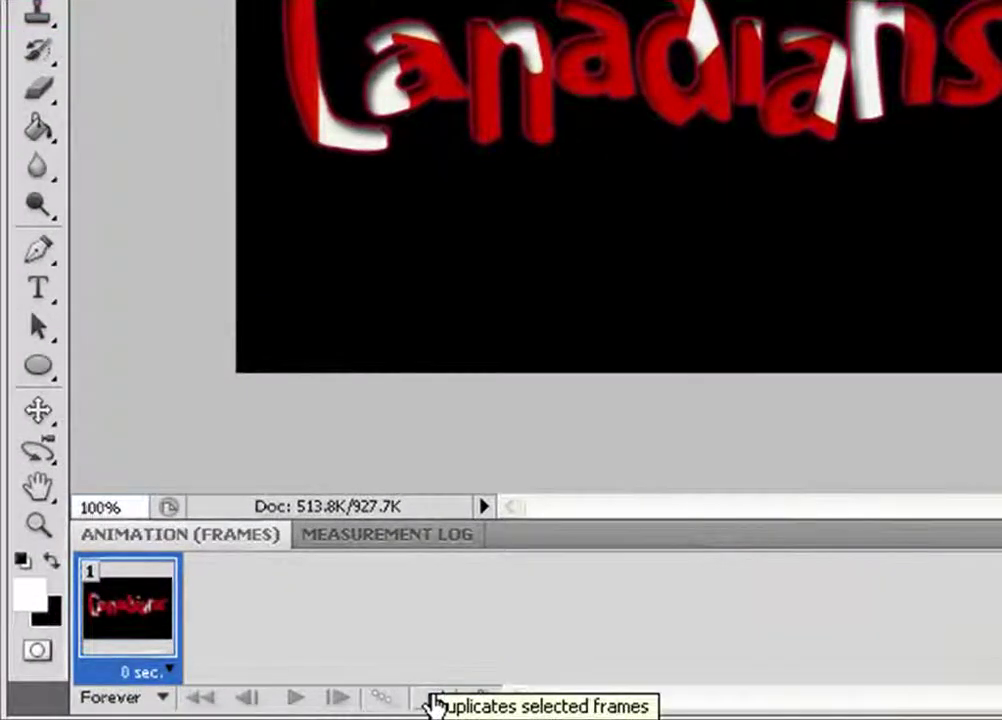
left_click(436, 705)
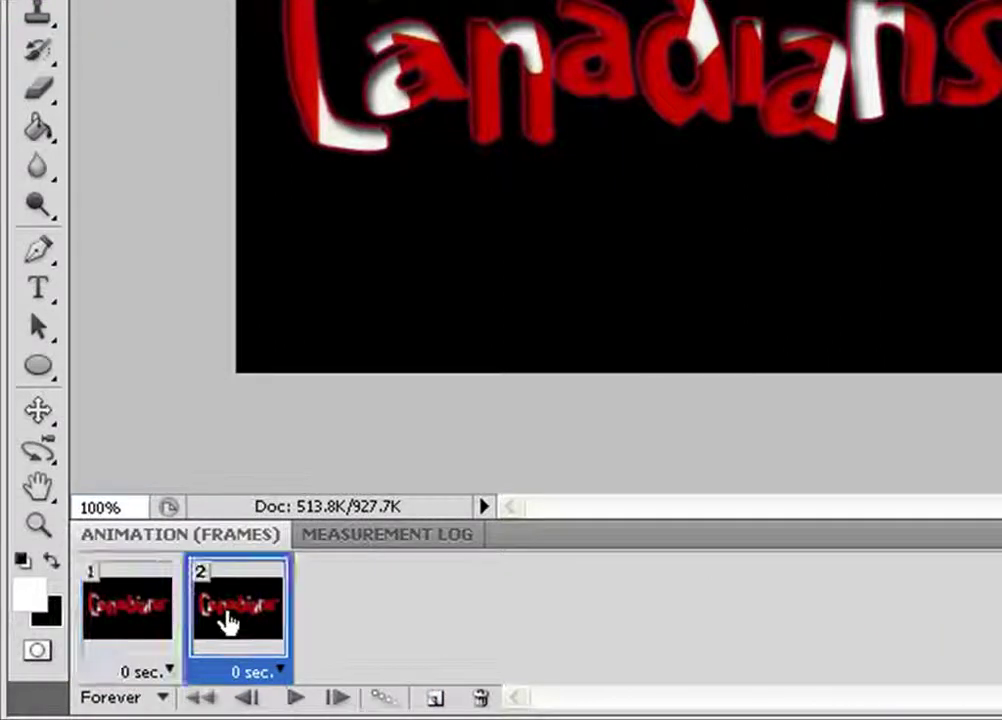
- Move the flag to the C in frame 1 and past the final s in frame 2
left_click(148, 614)
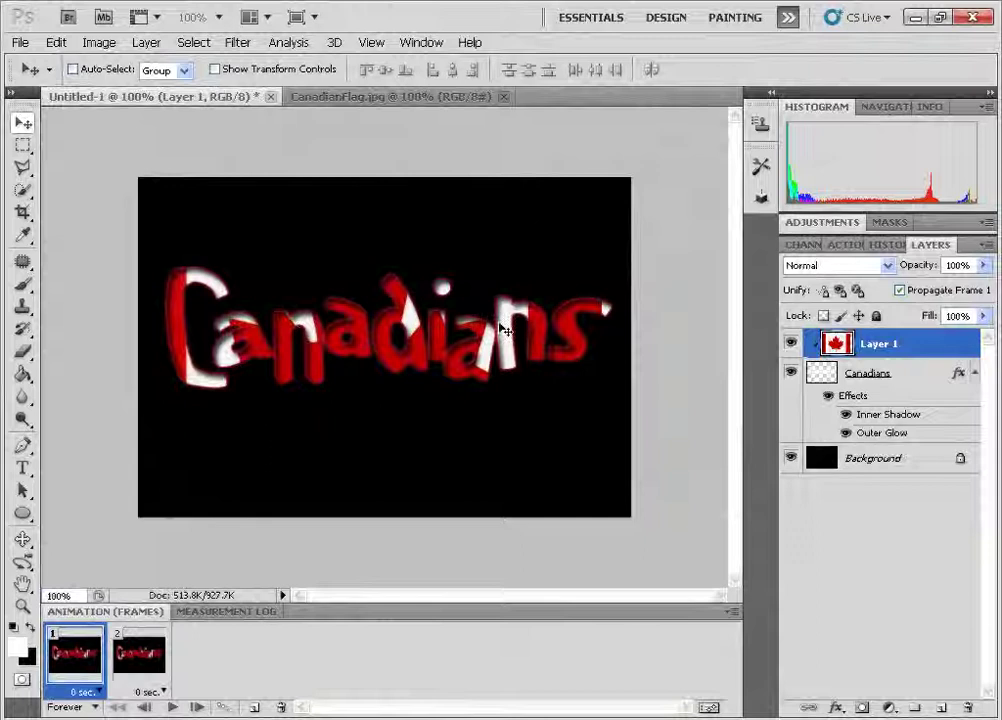
left_click_drag(503, 330, 180, 336)
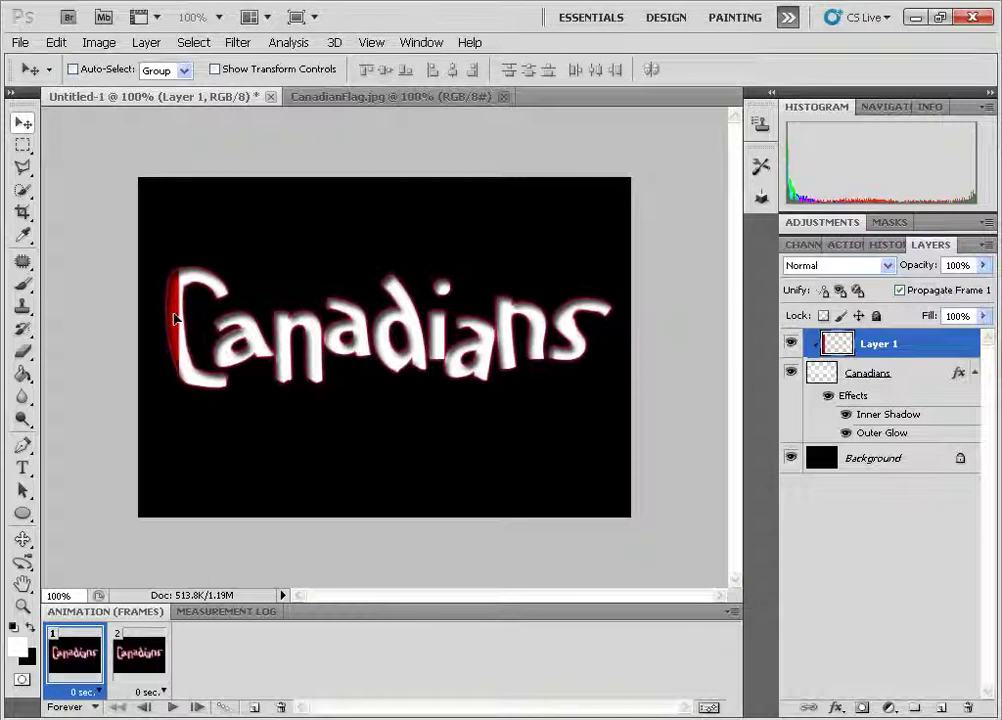
left_click(160, 662)
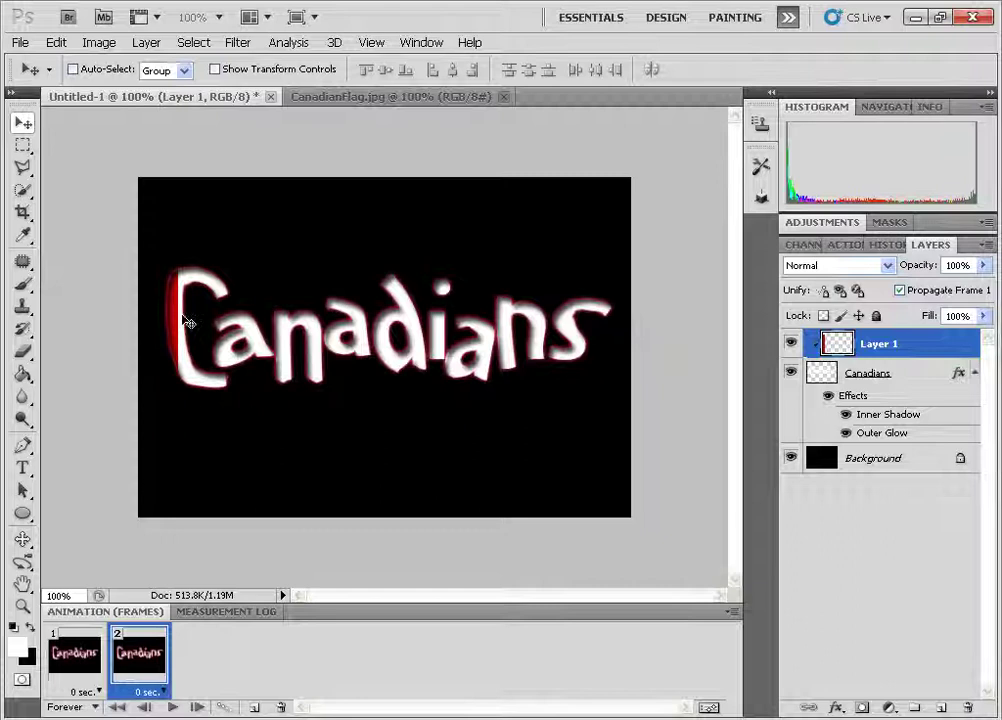
left_click_drag(186, 322, 450, 352)
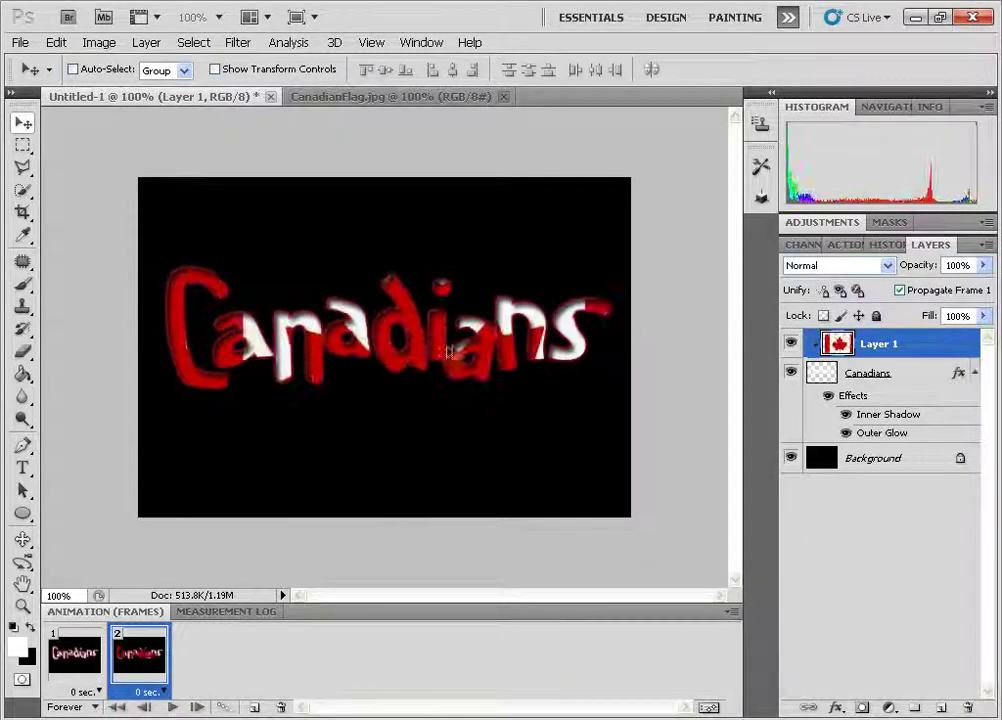
left_click_drag(198, 340, 603, 343)
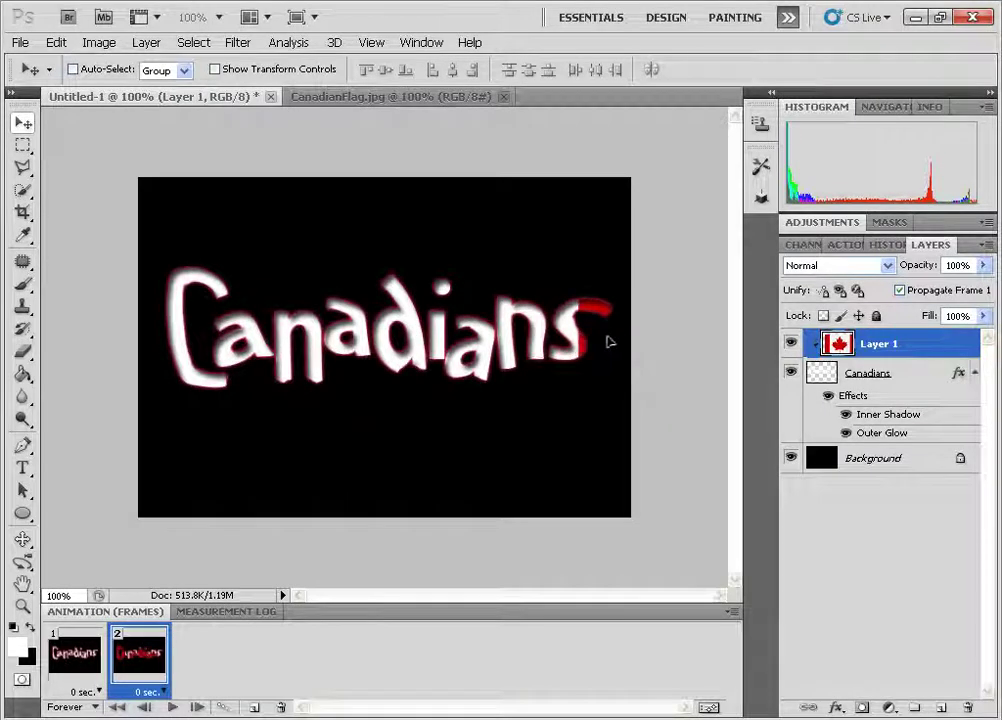
left_click(77, 672)
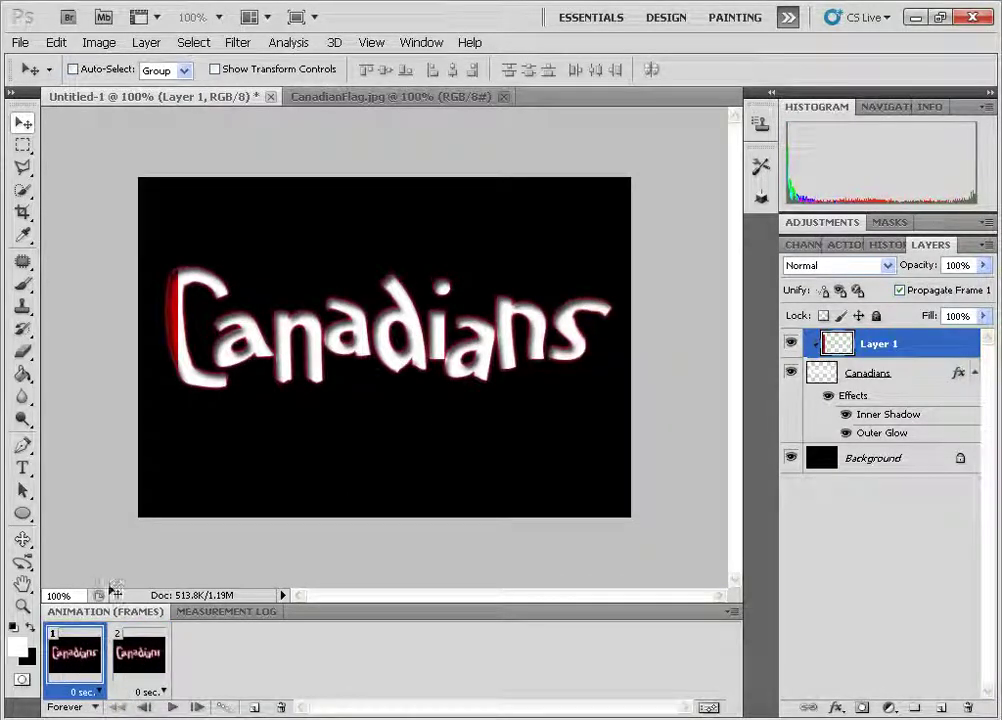
left_click(140, 668)
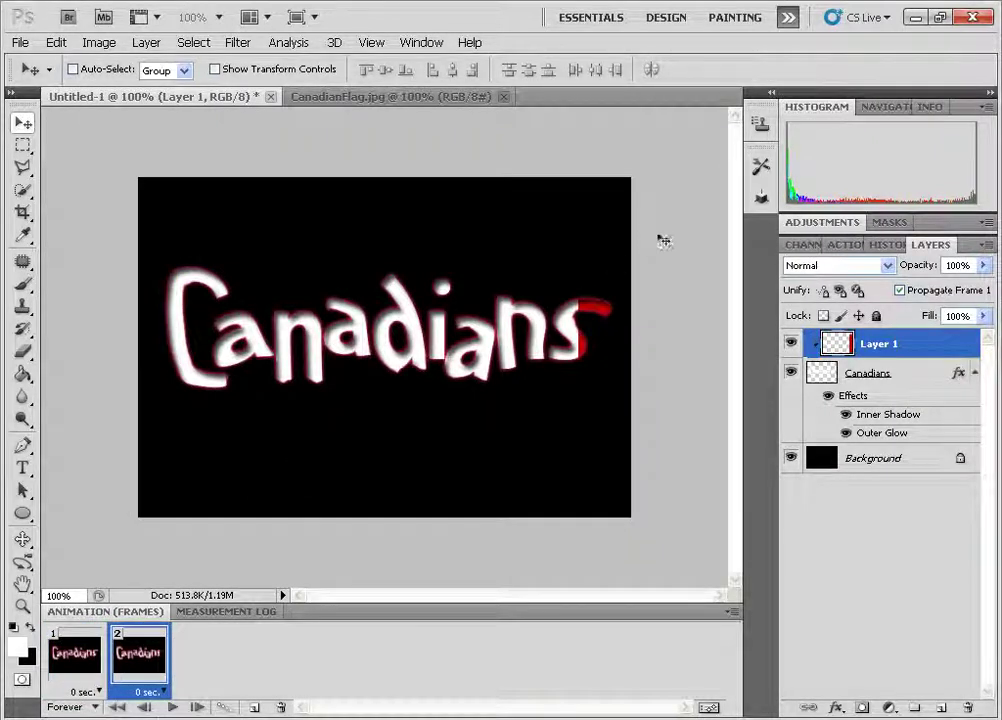
left_click(78, 662)
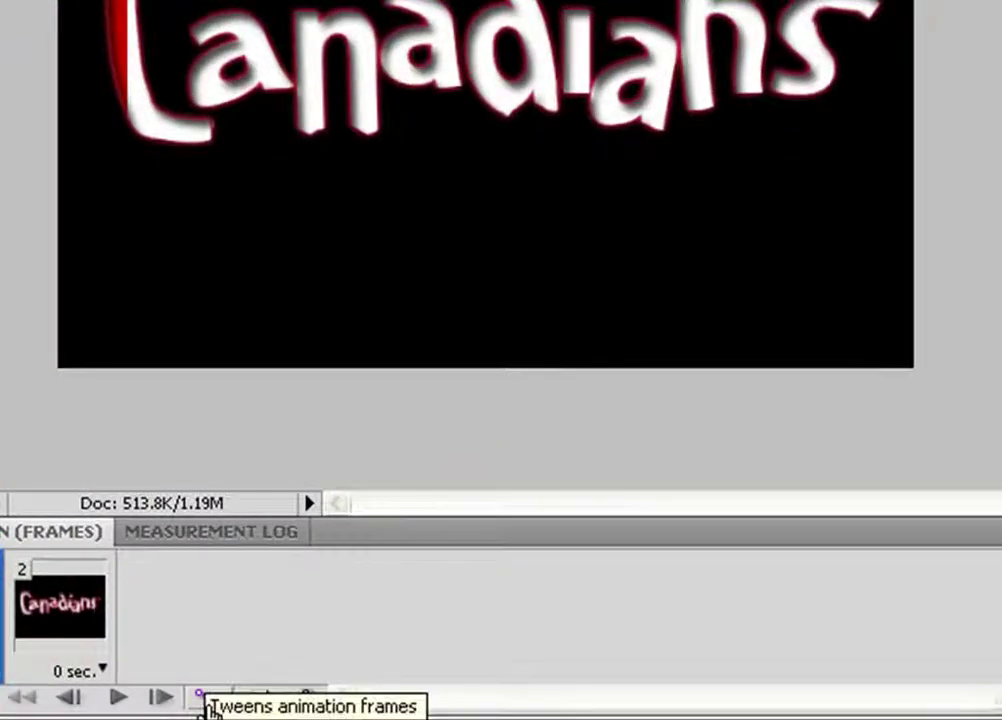
- Tween 30 frames toward the next frame, then preview the first in-between frames
left_click(210, 706)
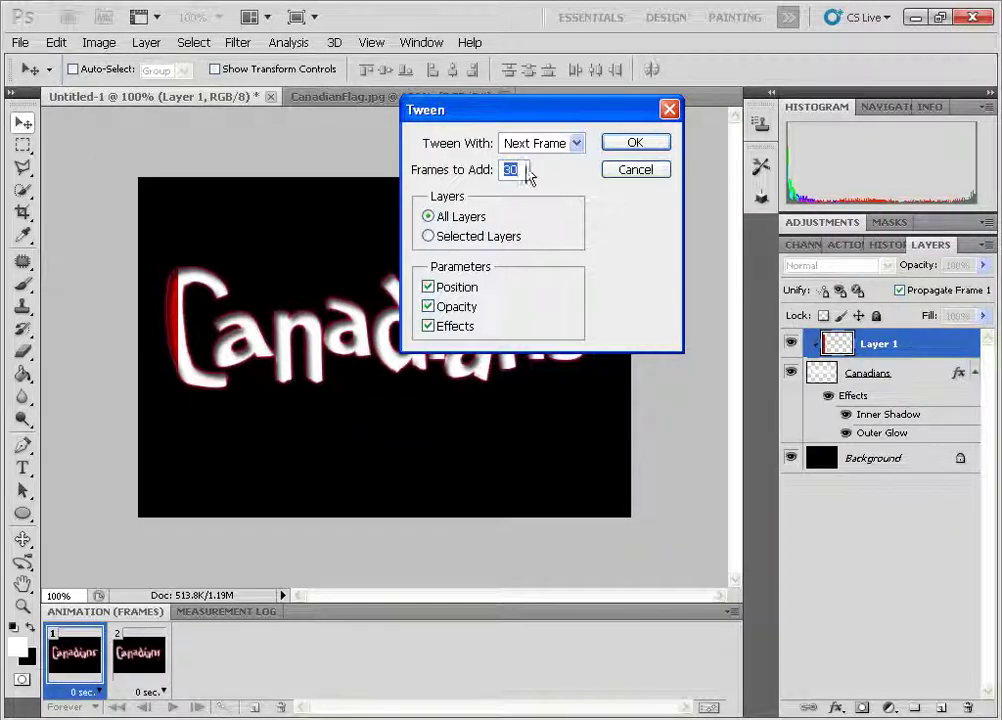
left_click(635, 145)
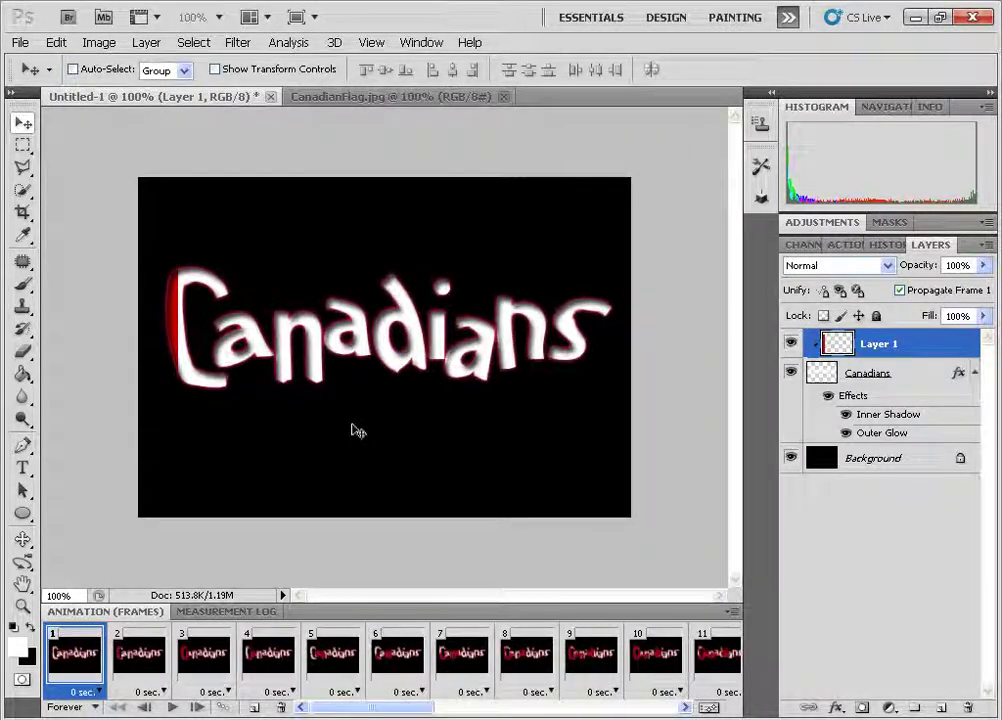
left_click(143, 653)
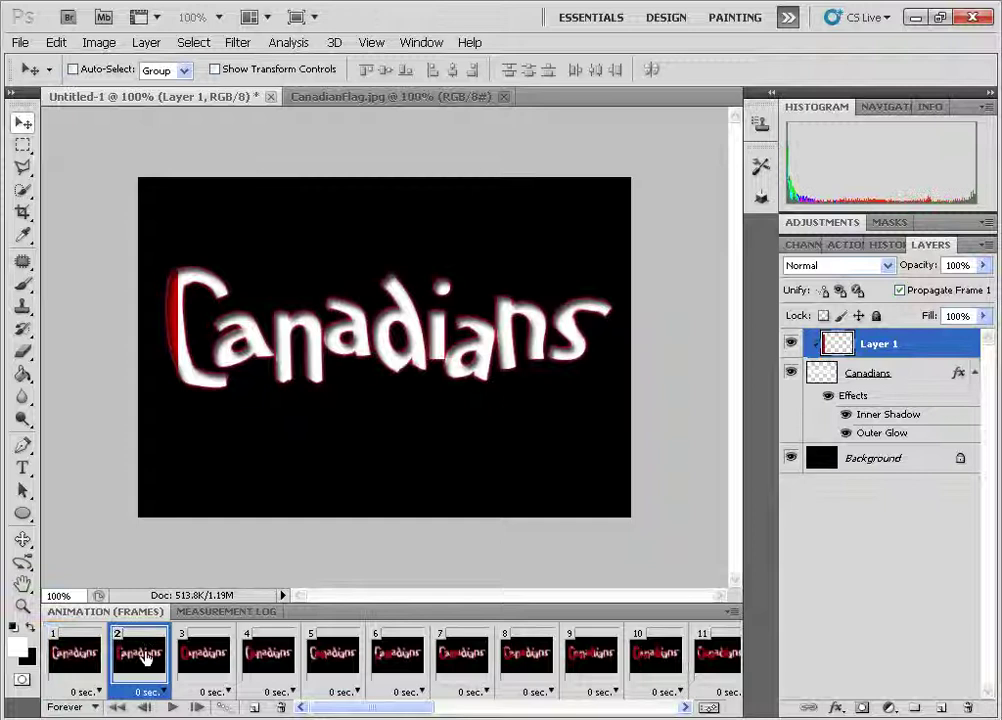
left_click(203, 655)
left_click(256, 655)
left_click(322, 652)
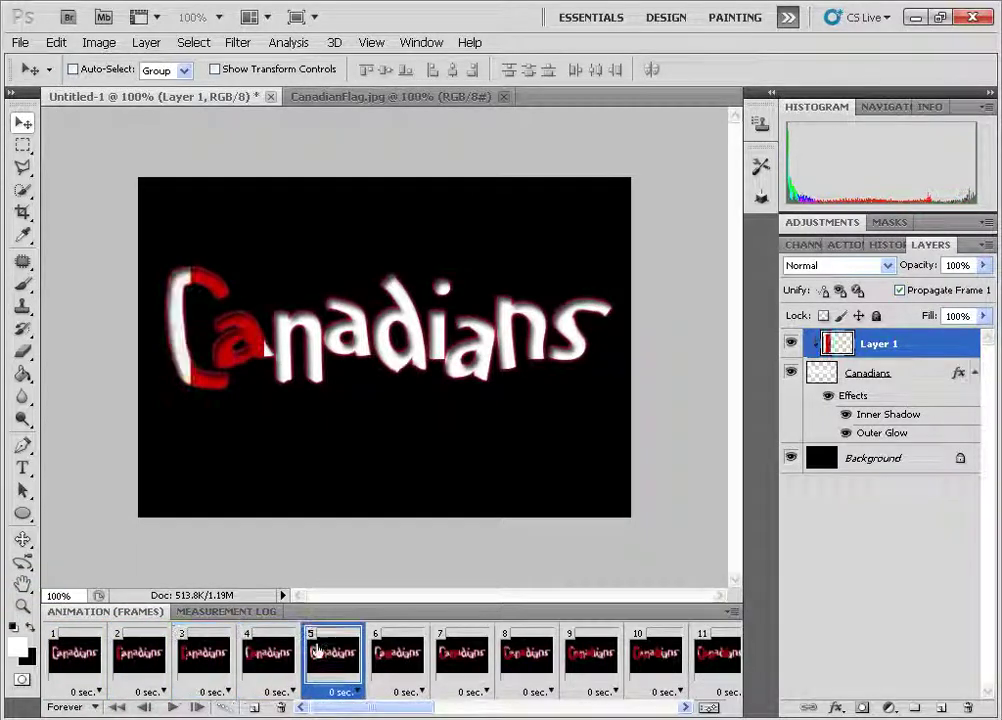
left_click(389, 652)
- Step through the later tweened frames of the sweep, then return to frame 1
left_click(468, 654)
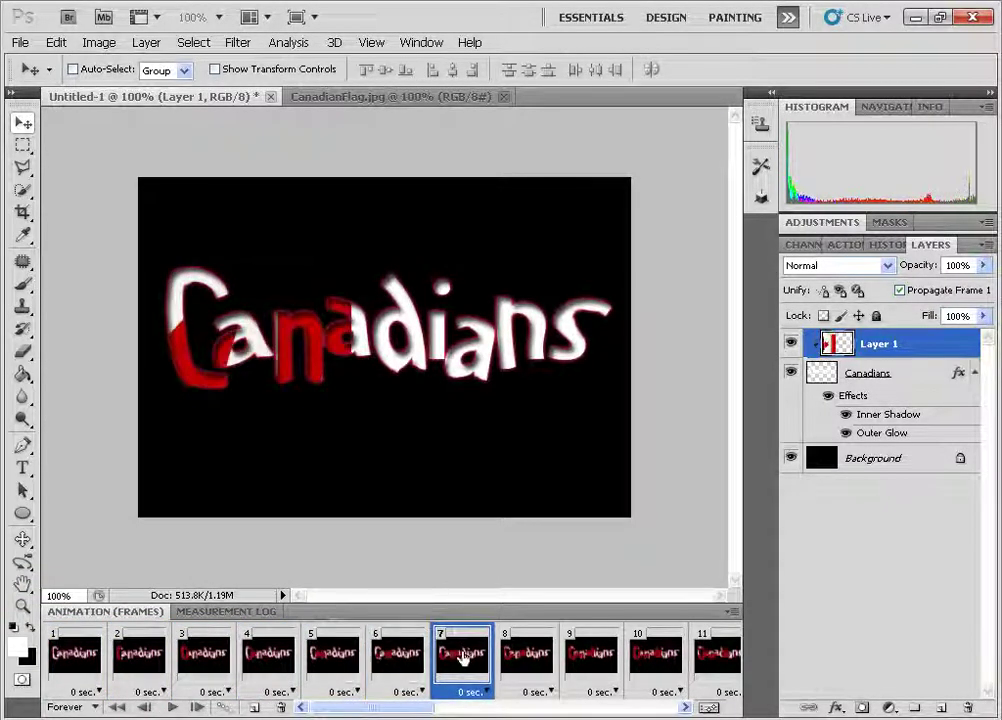
left_click(525, 656)
left_click(588, 657)
left_click(652, 656)
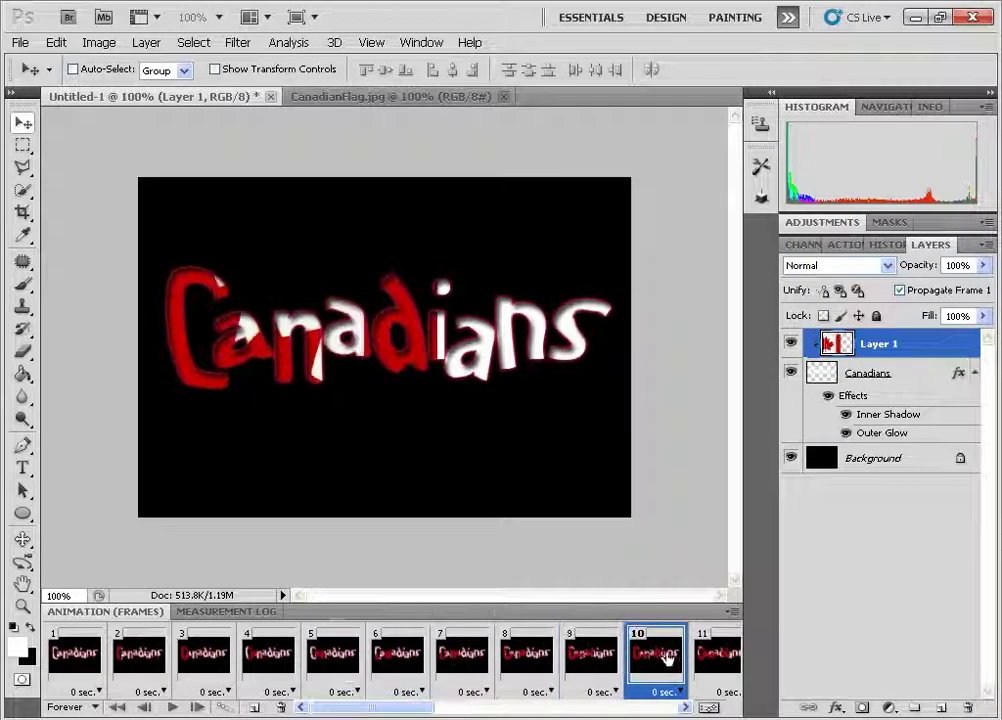
left_click(716, 656)
left_click_drag(403, 709, 425, 708)
left_click(75, 657)
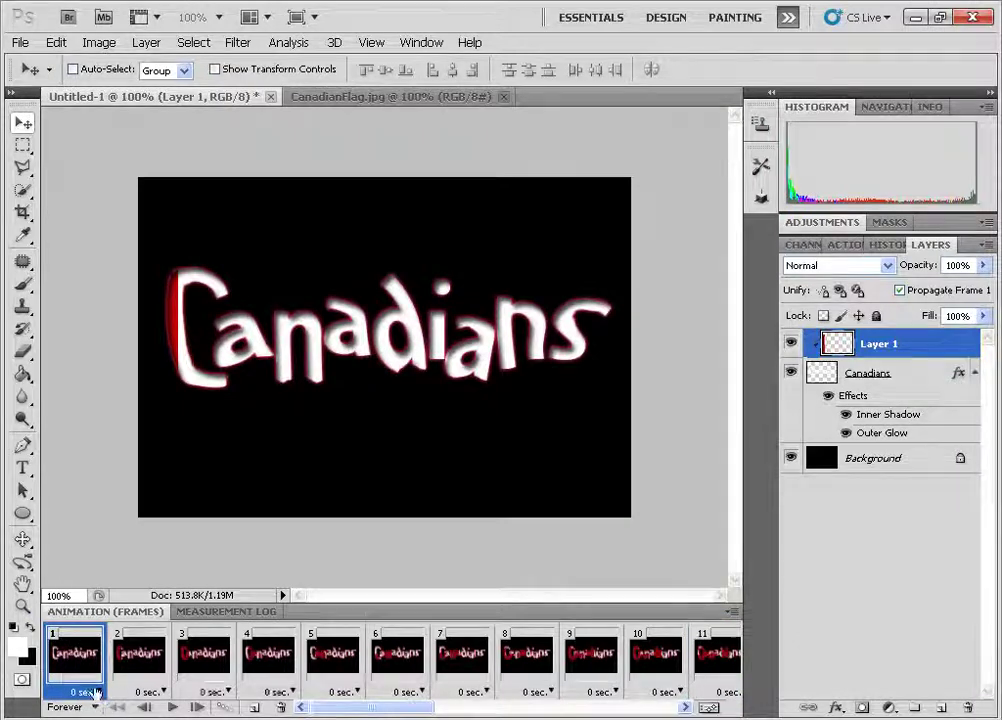
- Select all 32 frames and set their delay to No delay
left_click(96, 692)
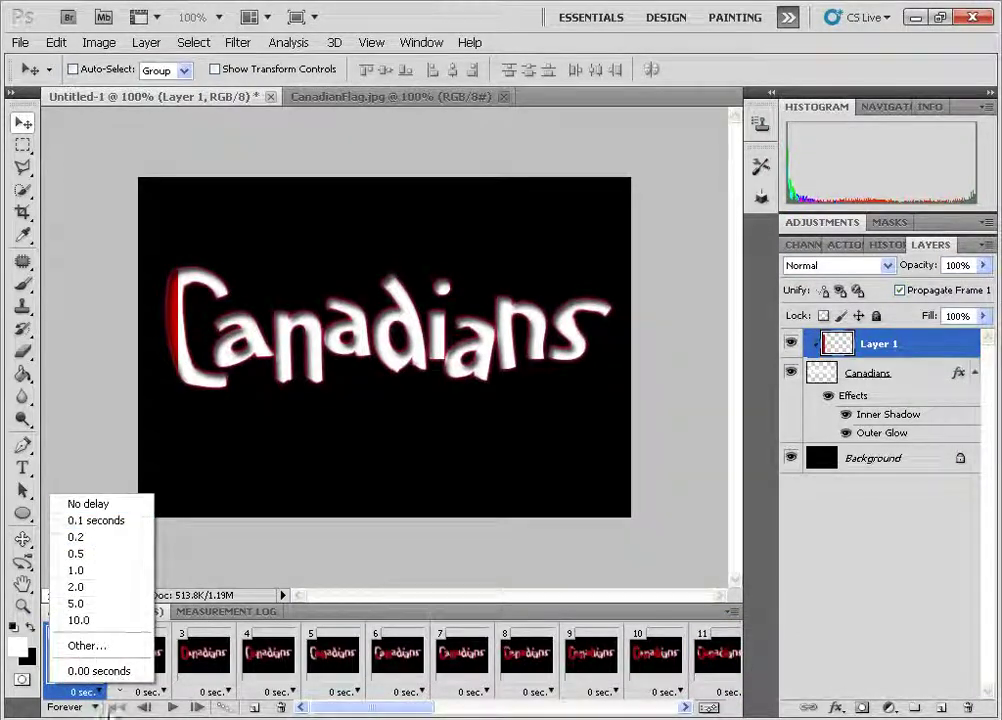
left_click(89, 694)
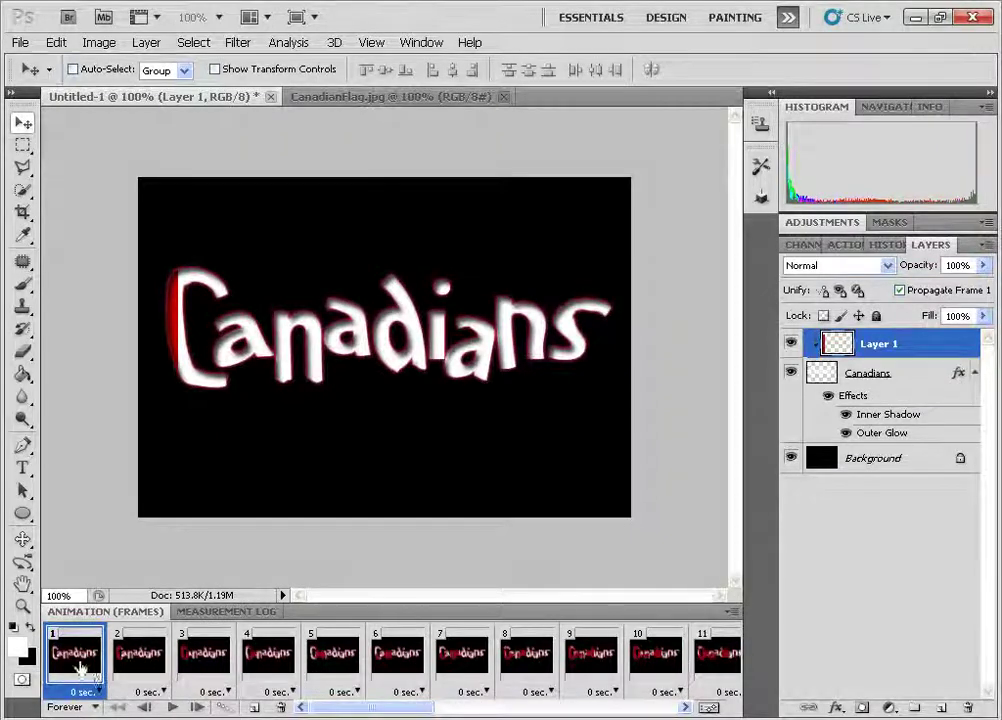
left_click_drag(362, 708, 631, 707)
left_click(695, 660, "shift")
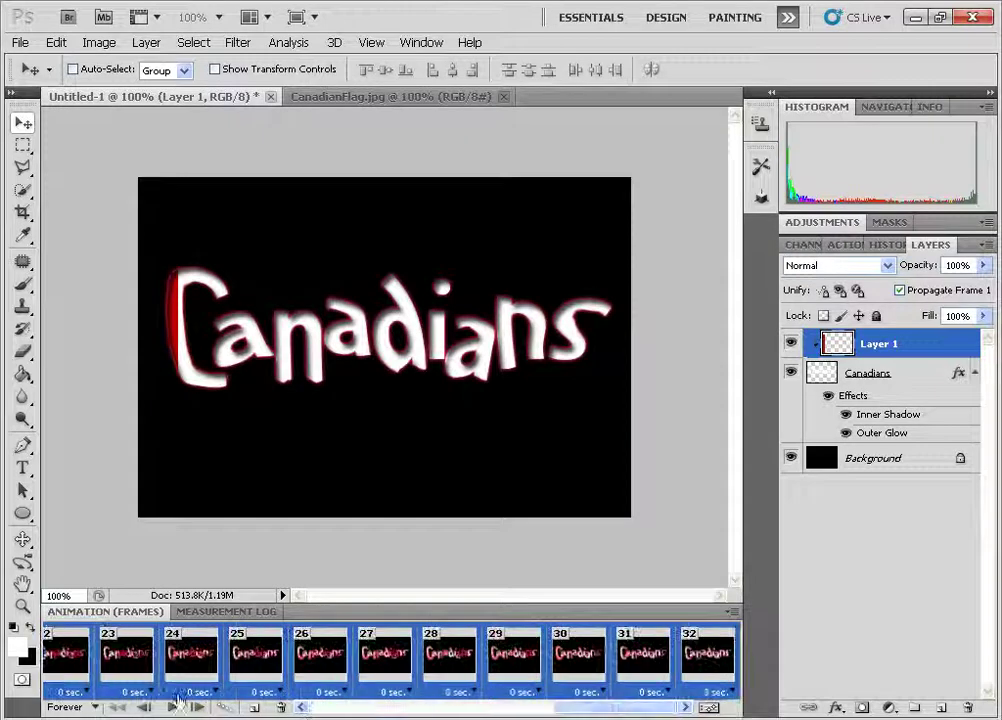
left_click(70, 691)
left_click(72, 505)
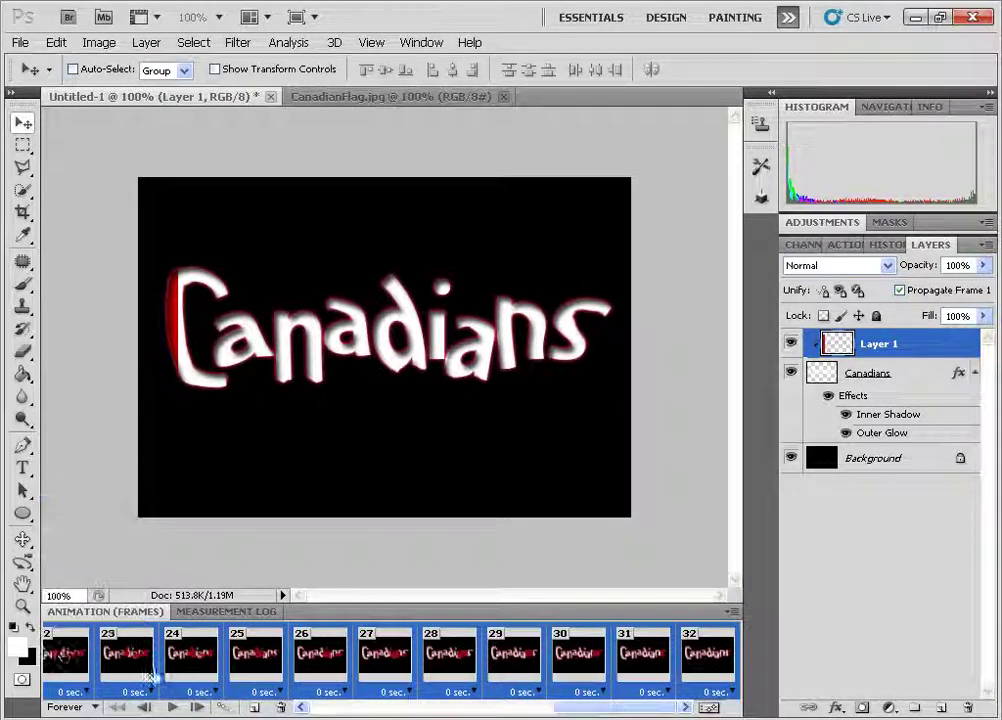
left_click(65, 655)
- Select frame 1 and play the animation to preview the flag sweep
left_click_drag(537, 712, 300, 712)
left_click(83, 655)
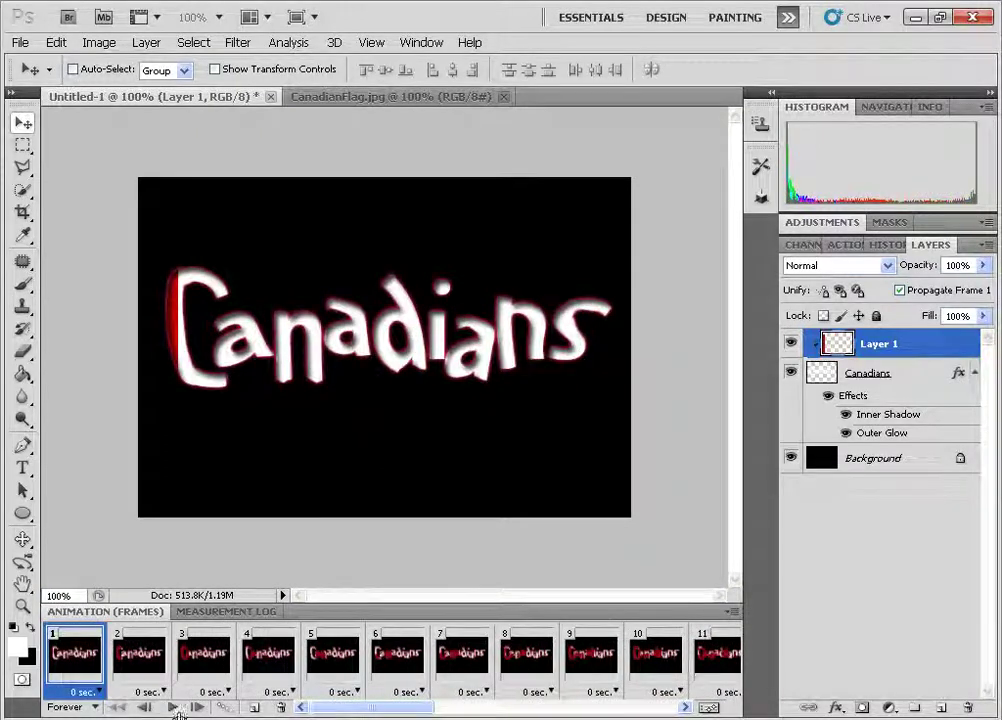
left_click(173, 708)
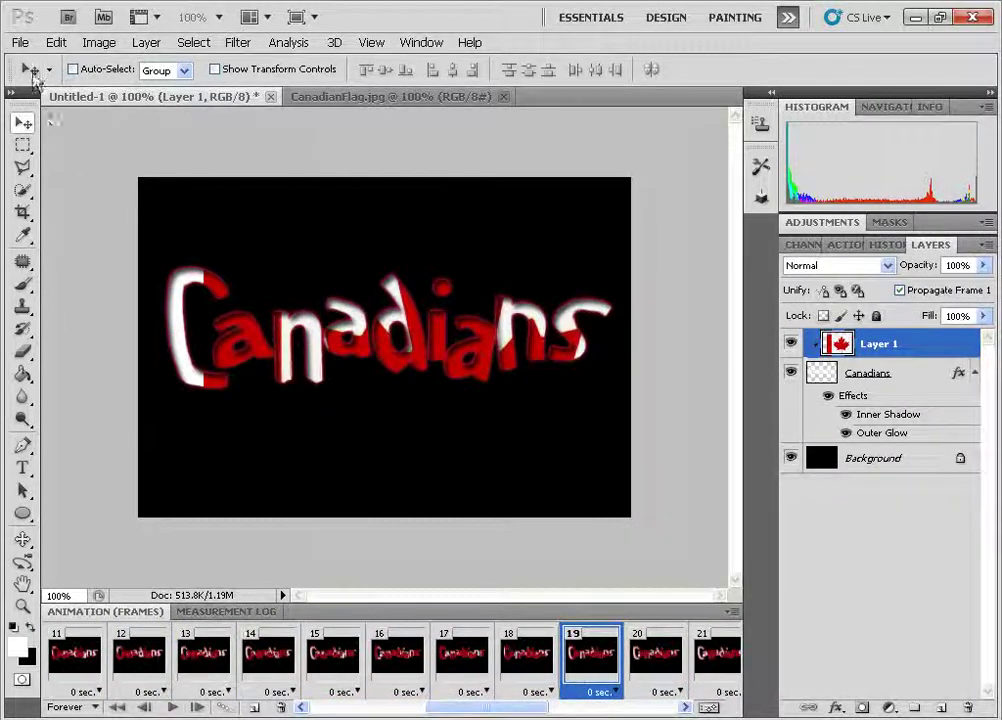
- Open Save for Web & Devices with the GIF 256-colour setting
left_click(20, 42)
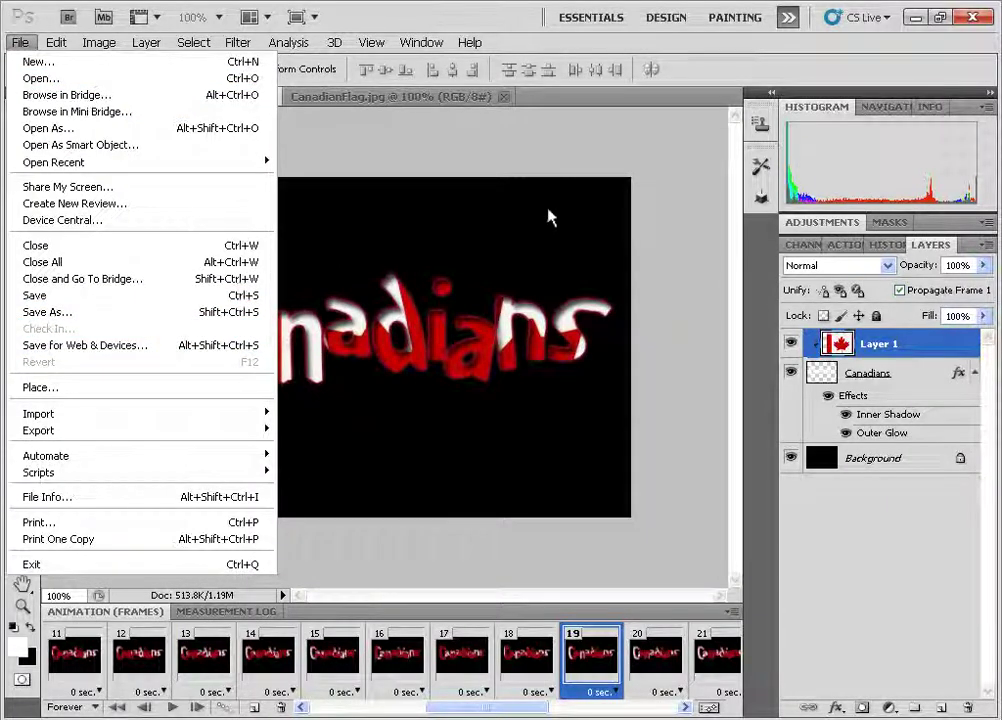
key("ctrl+alt+shift+s")
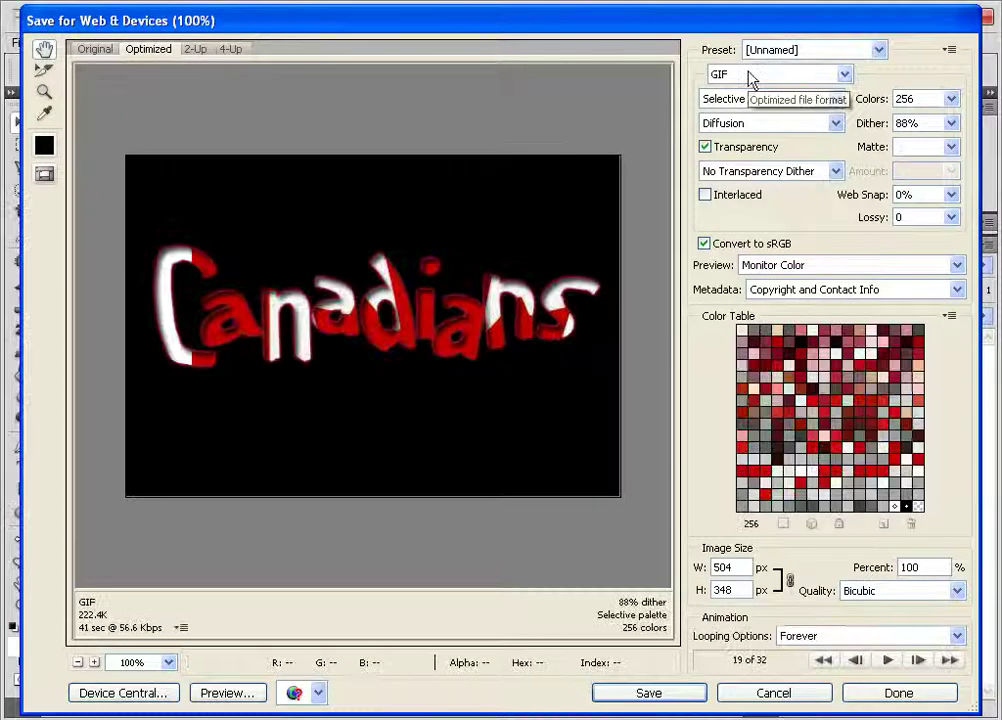
left_click(951, 99)
left_click(906, 101)
- Save canadians.gif to the Desktop and open it in Windows Picture and Fax Viewer
left_click(647, 693)
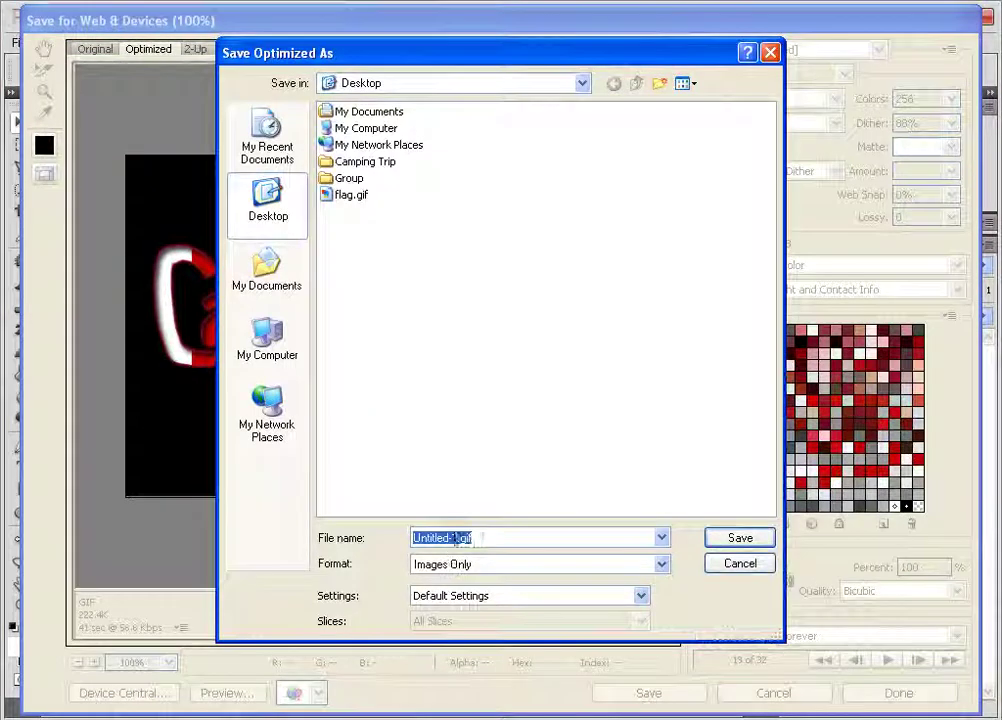
left_click_drag(456, 537, 360, 556)
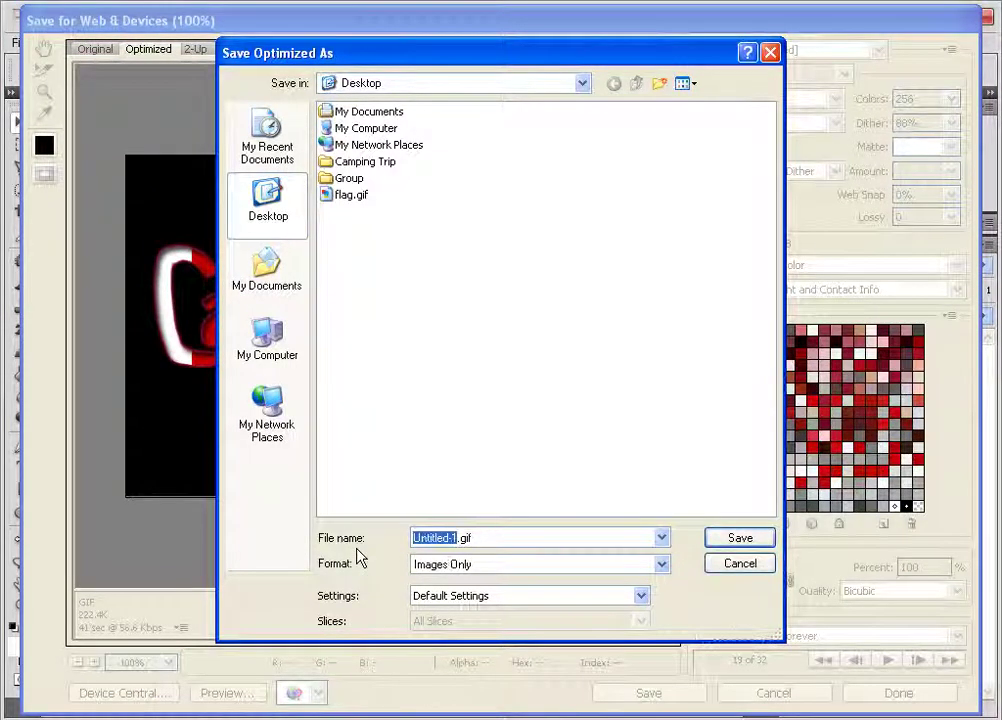
type("canadians")
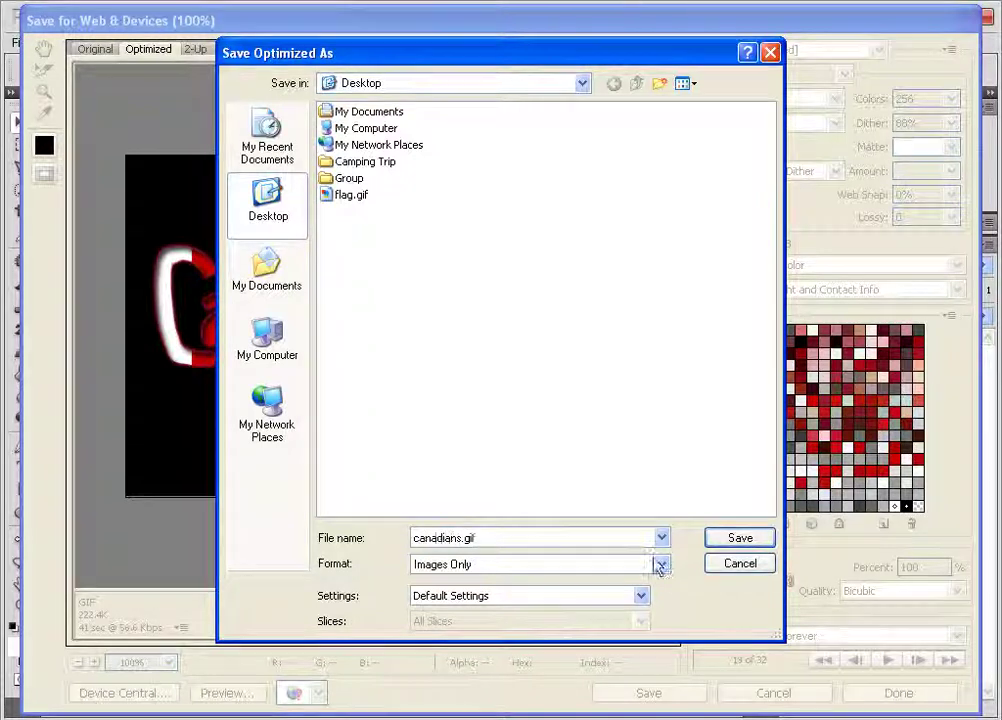
left_click(716, 540)
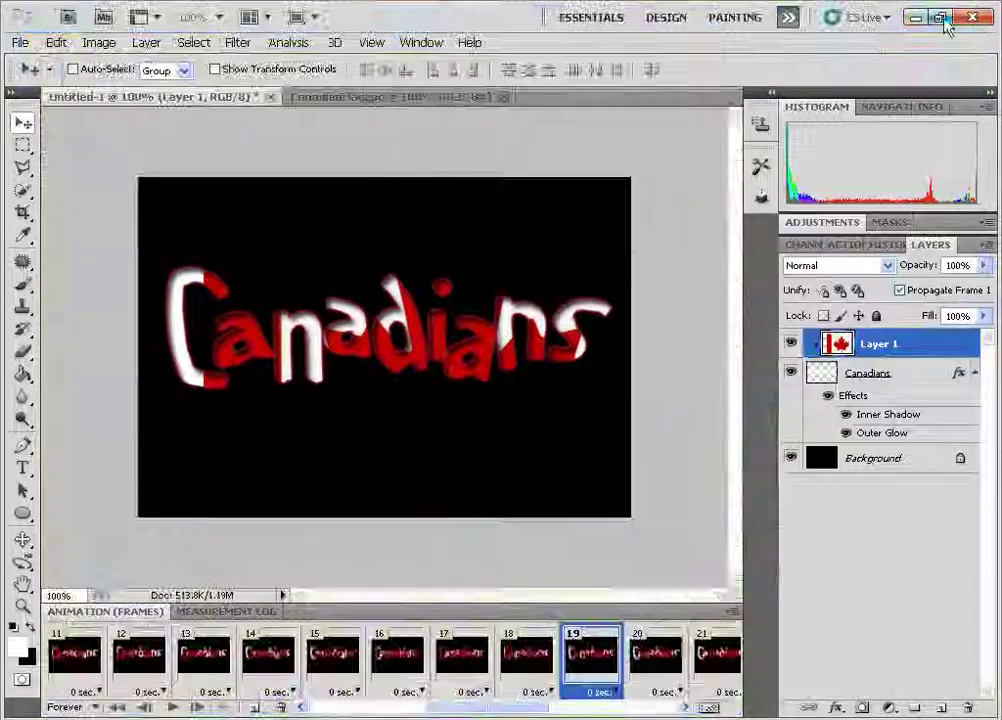
left_click(921, 14)
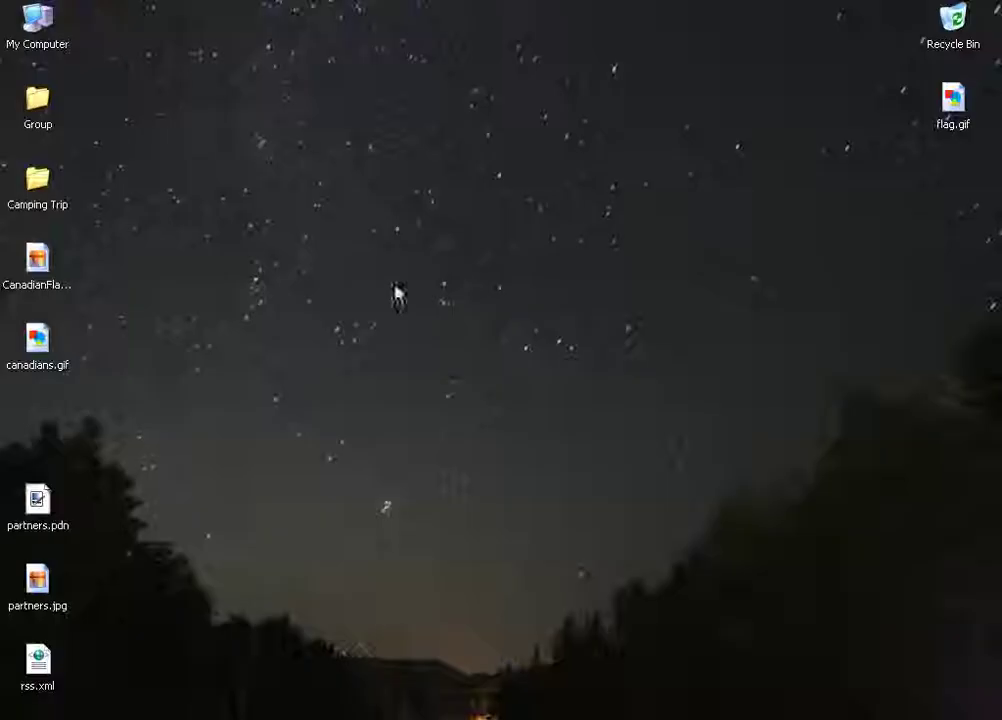
double_click(38, 337)
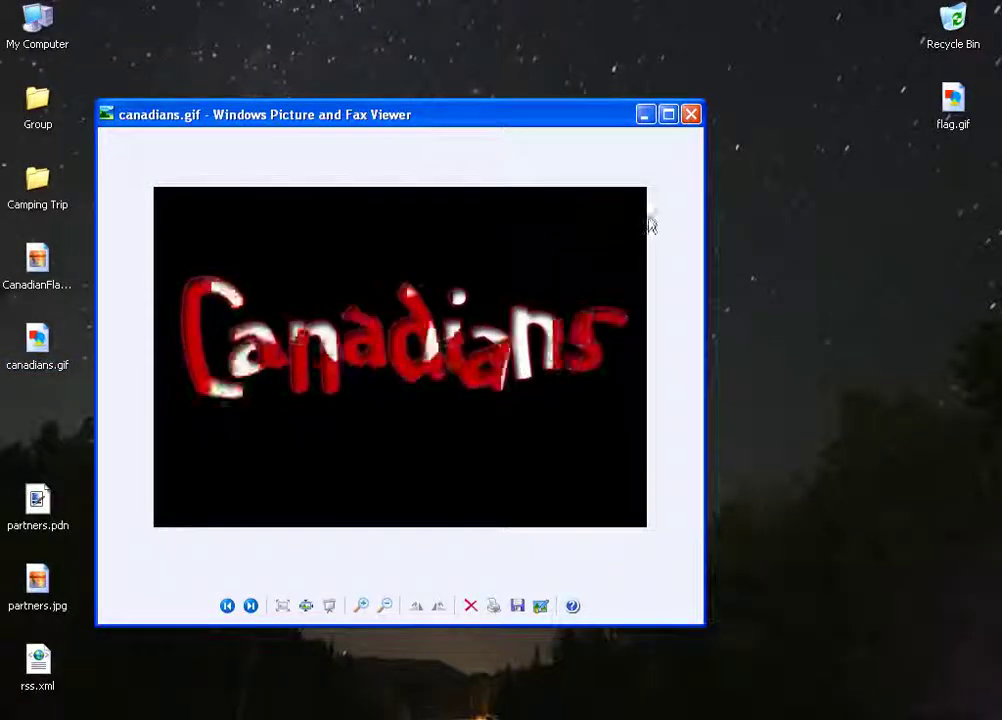